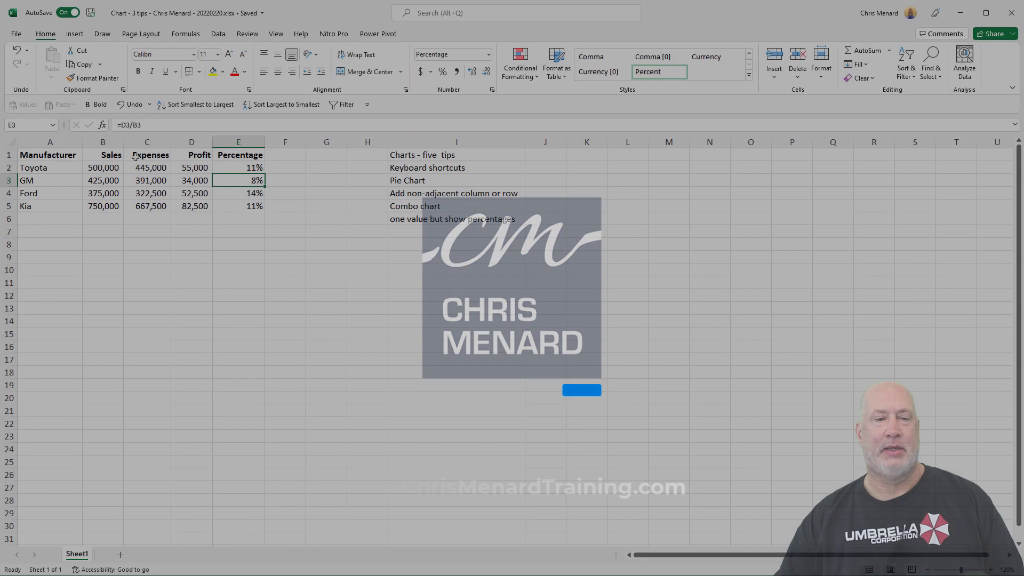
Step: Chart the Manufacturer, Sales and Expenses data A1:C5 on its own Chart1 sheet (F11)
{"action": "left_click", "coordinate": [136, 168]}
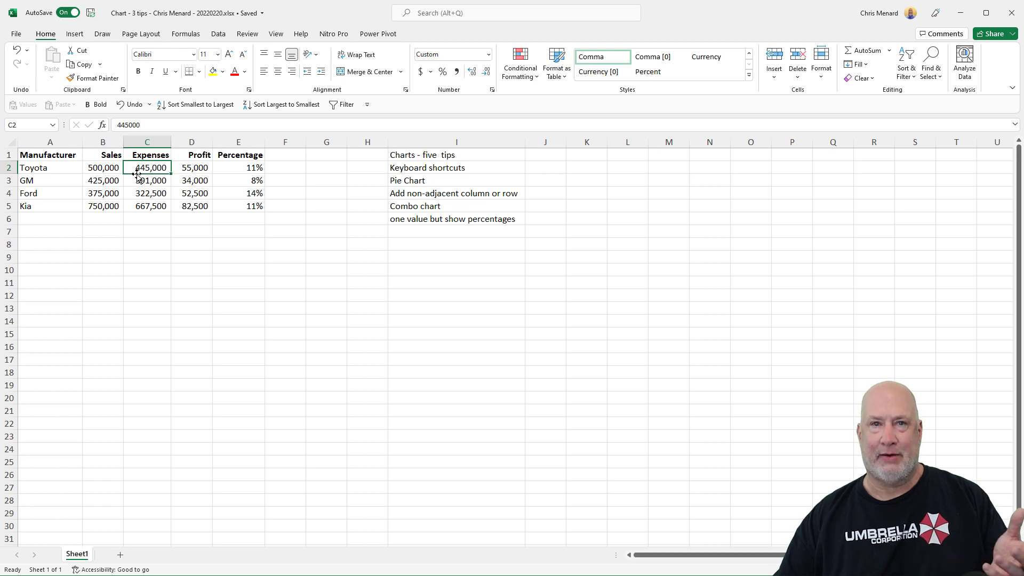
{"action": "left_click", "coordinate": [113, 169]}
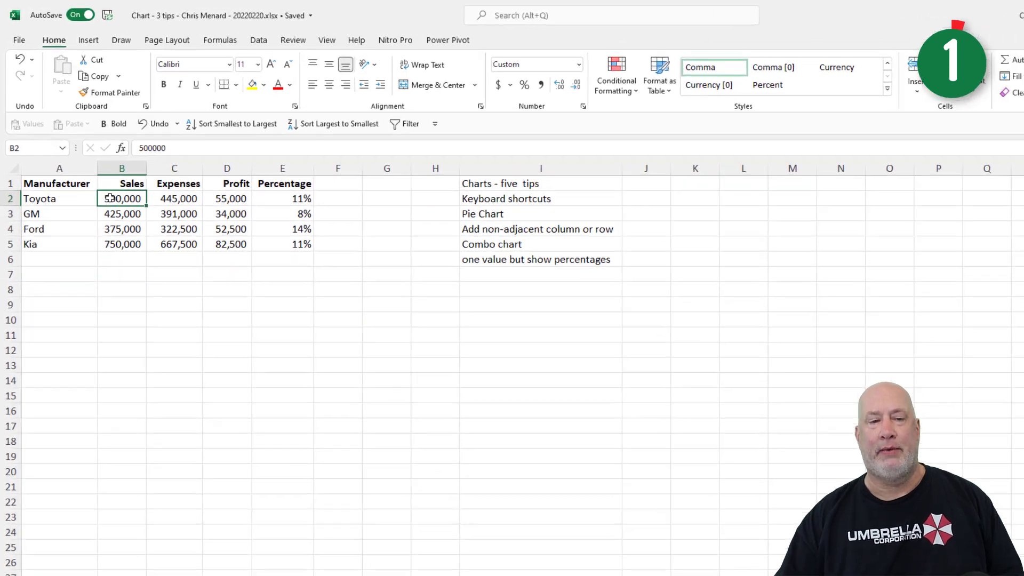
{"action": "mouse_move", "coordinate": [88, 195]}
{"action": "left_mouse_down"}
{"action": "mouse_move", "coordinate": [128, 236]}
{"action": "mouse_move", "coordinate": [188, 259]}
{"action": "left_mouse_up"}
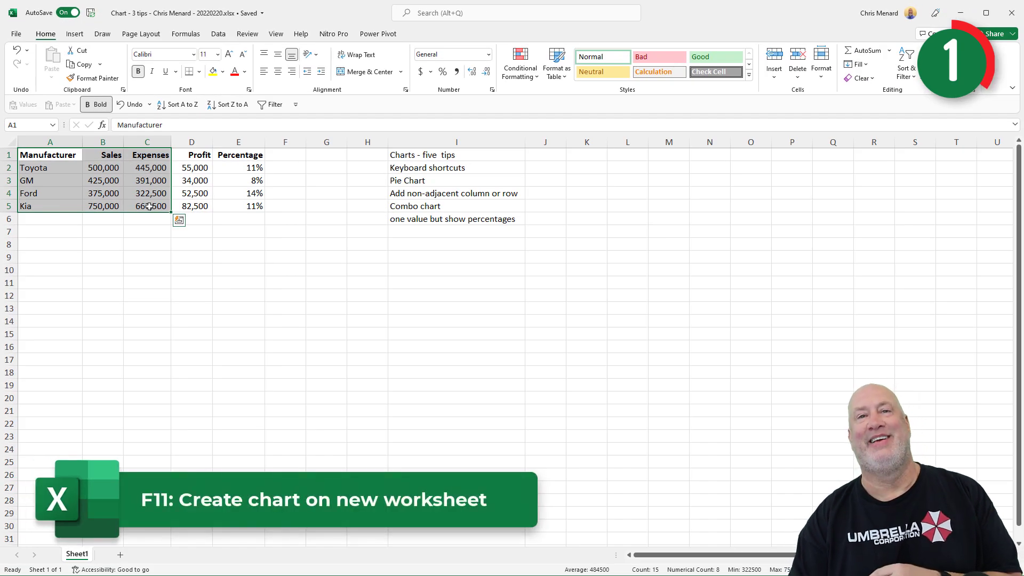
{"action": "key", "text": "F11"}
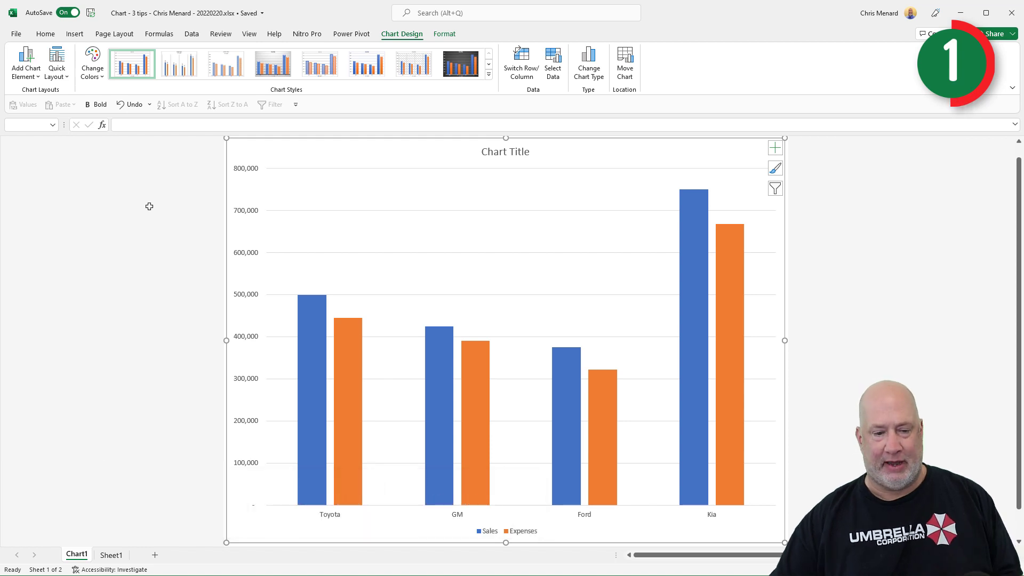
Step: Back on Sheet1, insert an embedded chart of the selection (Alt+F1) and delete it again
{"action": "left_click", "coordinate": [111, 555]}
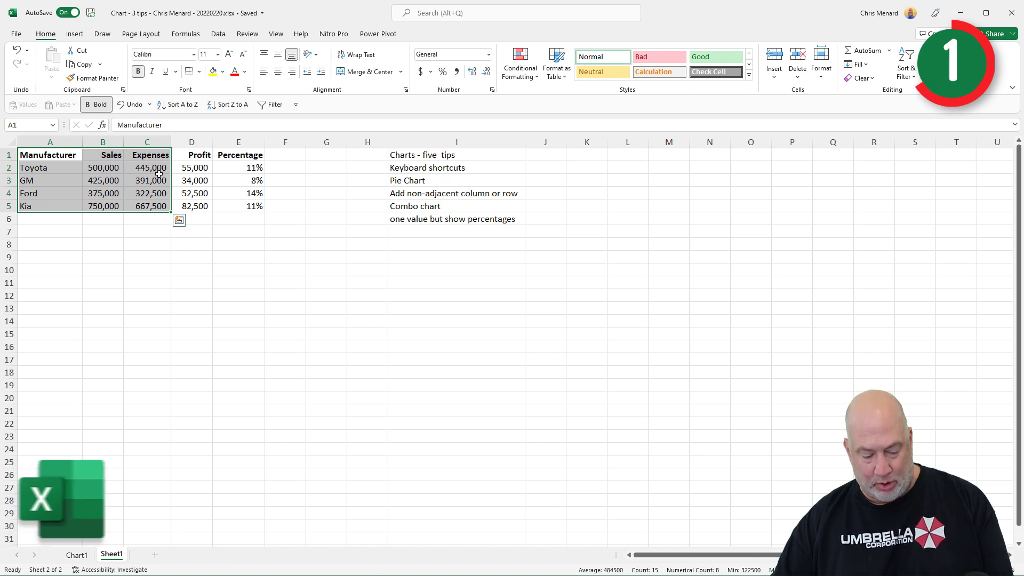
{"action": "key", "text": "alt+F1"}
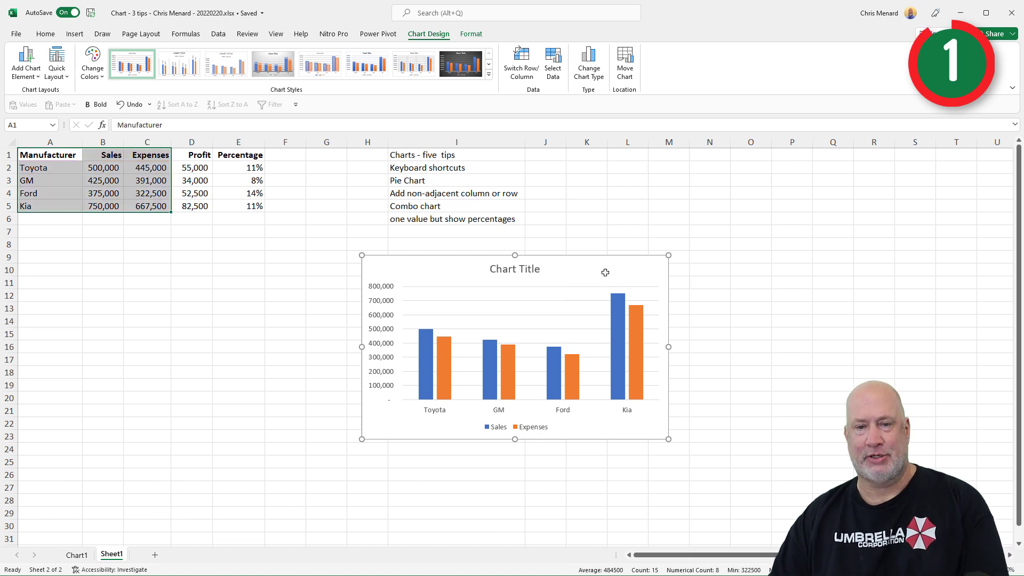
{"action": "key", "text": "Delete"}
{"action": "left_click", "coordinate": [149, 180]}
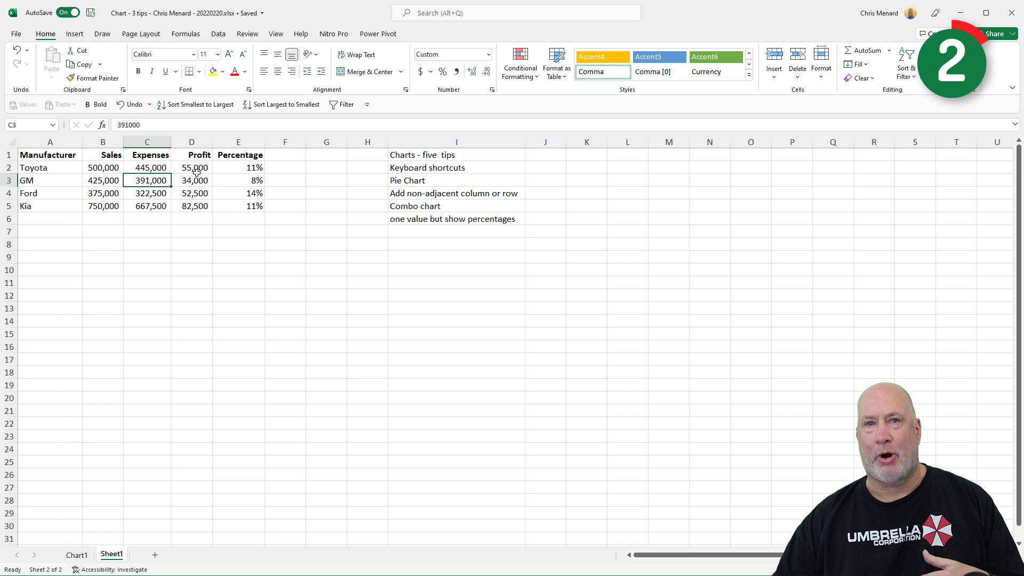
{"action": "left_click_drag", "start_coordinate": [50, 155], "coordinate": [68, 207]}
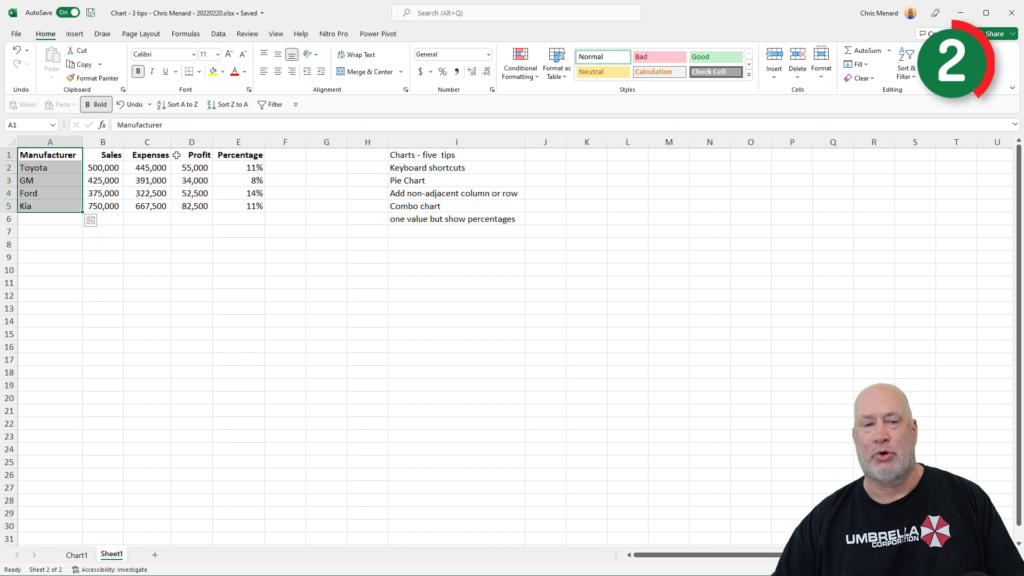
{"action": "left_click_drag", "start_coordinate": [192, 155], "coordinate": [191, 205]}
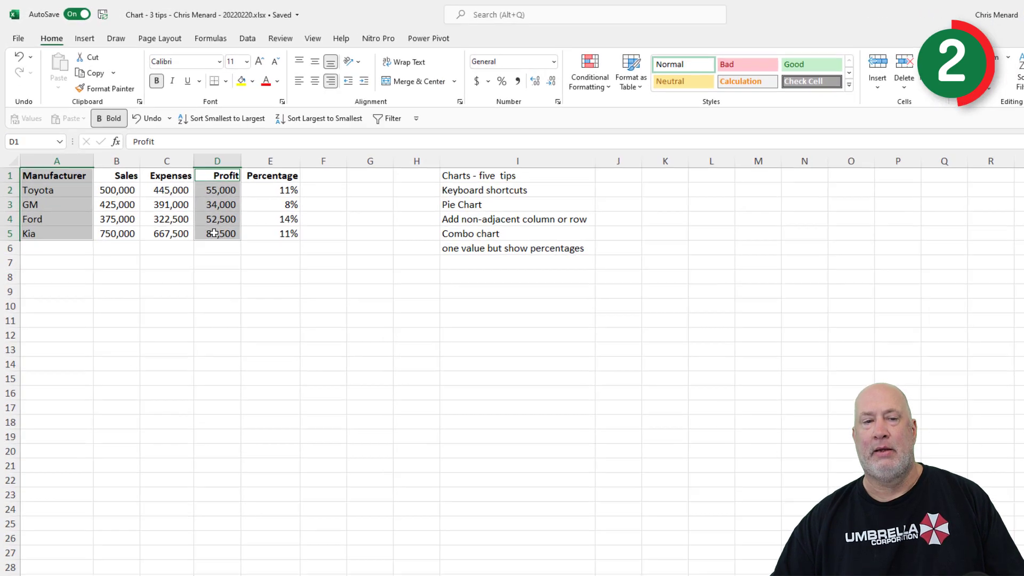
{"action": "left_click", "coordinate": [85, 38]}
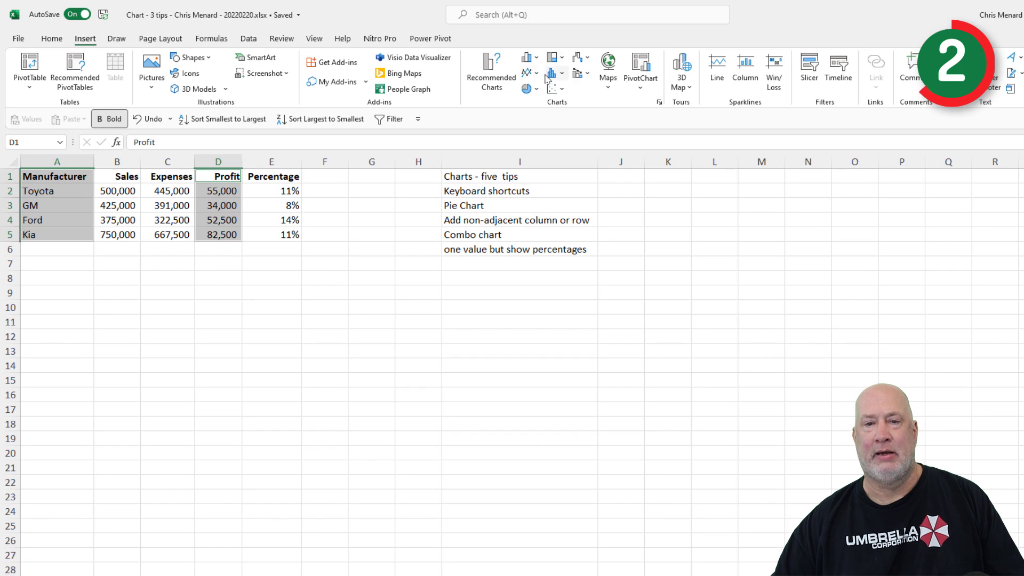
{"action": "left_click", "coordinate": [536, 90]}
{"action": "left_click", "coordinate": [531, 131]}
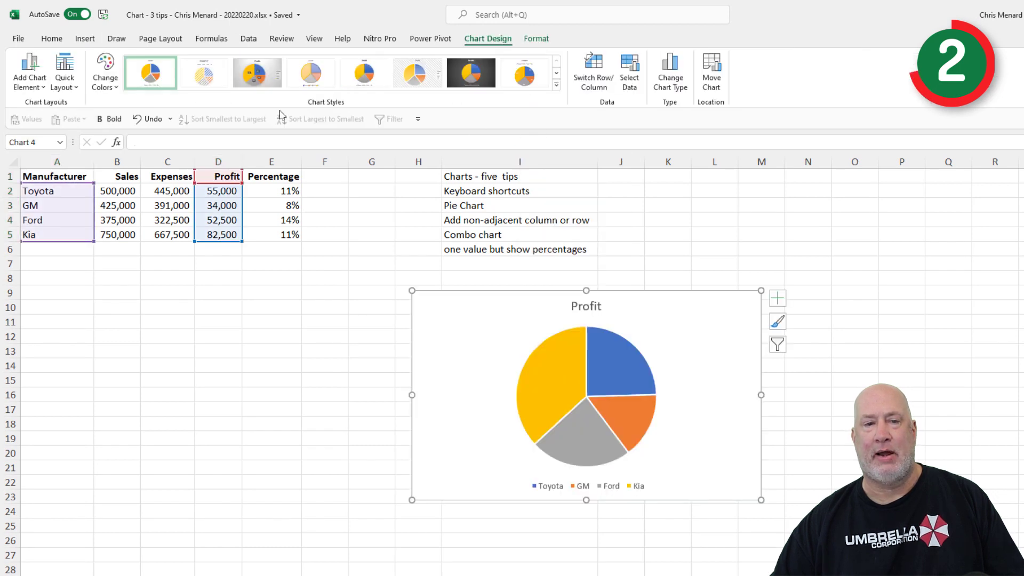
{"action": "left_click", "coordinate": [255, 74]}
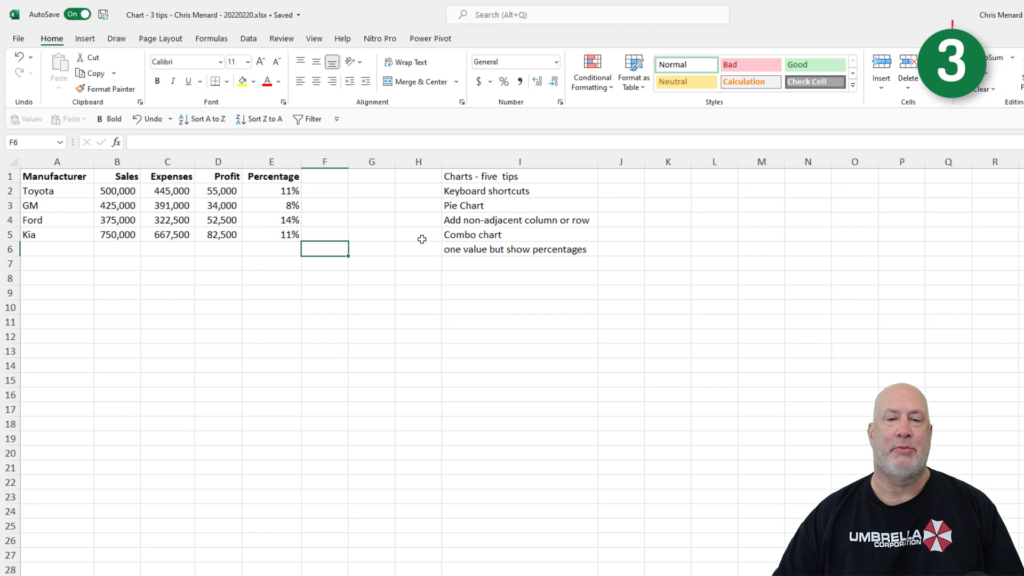
Step: Insert a Sales column chart from A1:B5 below the table; undo extending its range to Expenses
{"action": "left_click_drag", "start_coordinate": [56, 177], "coordinate": [113, 229]}
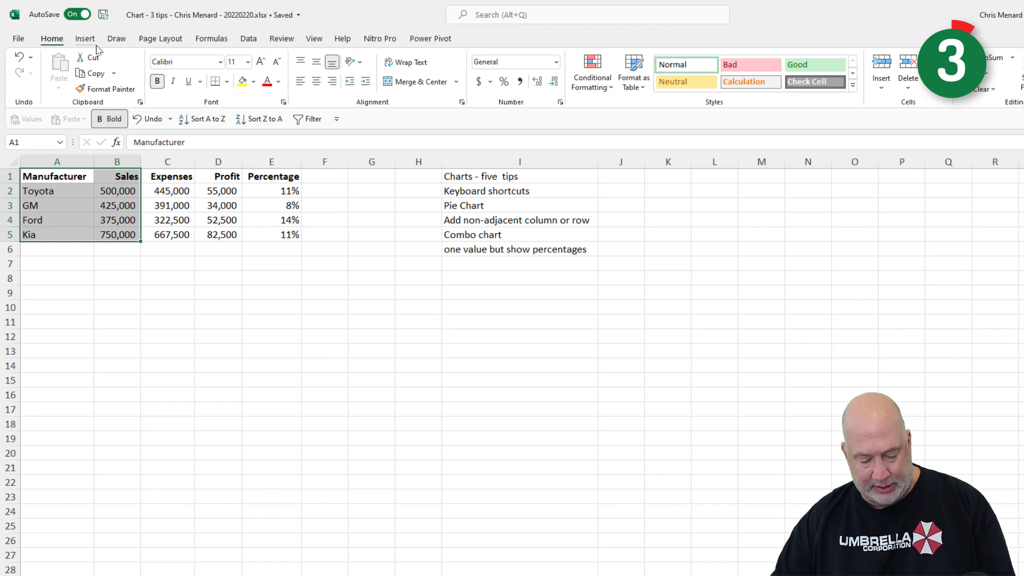
{"action": "key", "text": "alt+F1"}
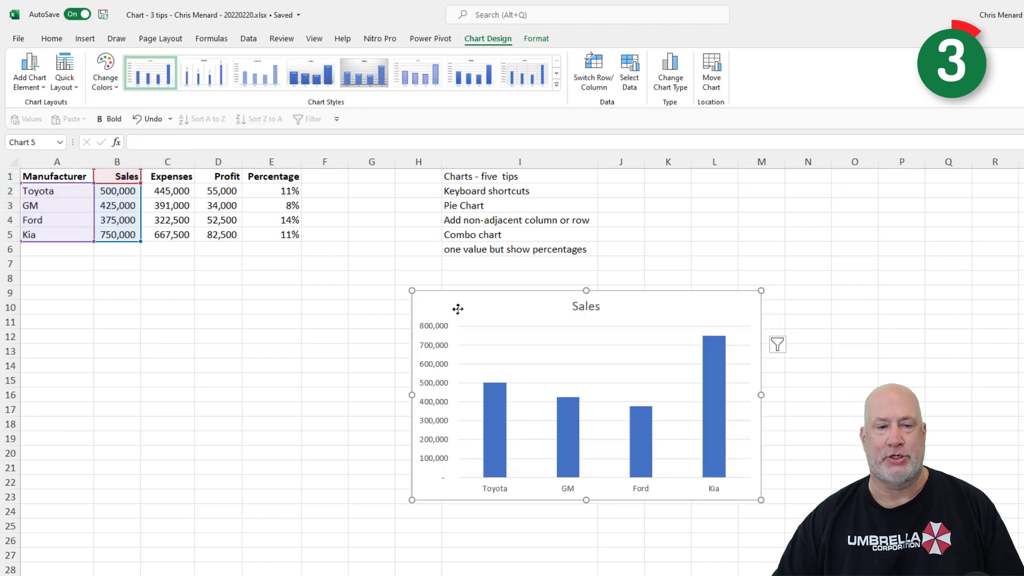
{"action": "left_click_drag", "start_coordinate": [458, 309], "coordinate": [146, 326]}
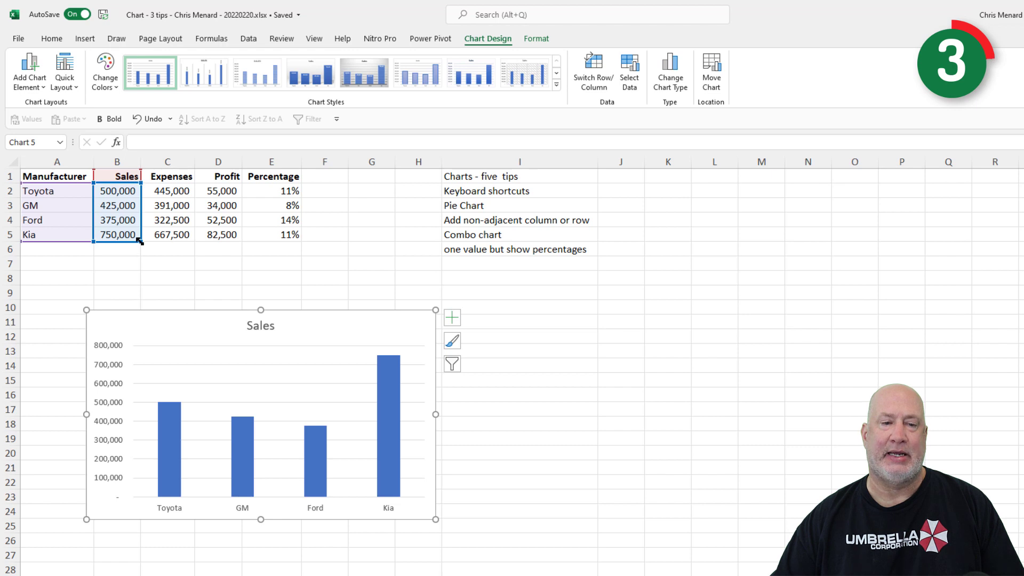
{"action": "left_click_drag", "start_coordinate": [142, 242], "coordinate": [176, 243]}
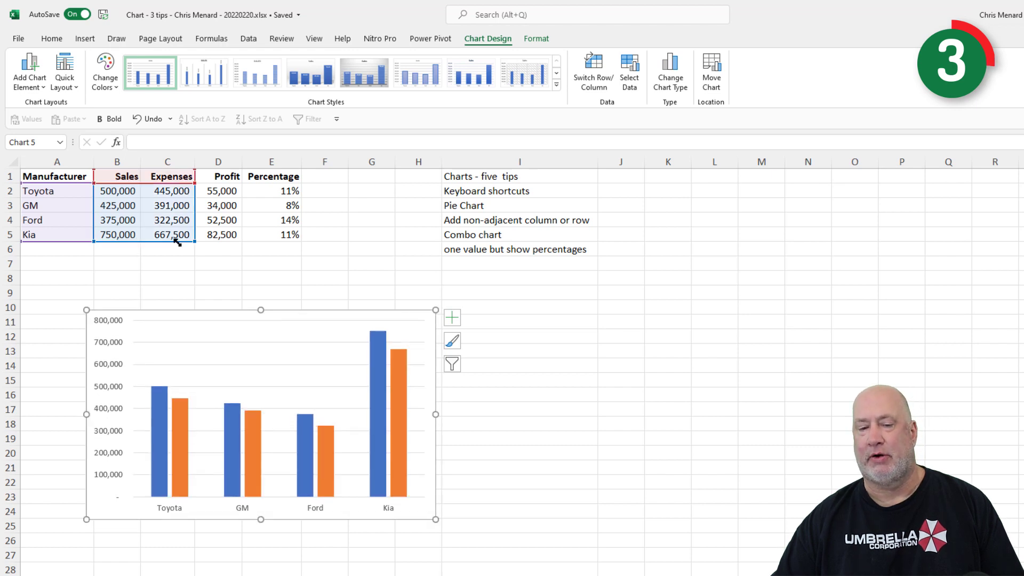
{"action": "key", "text": "ctrl+z"}
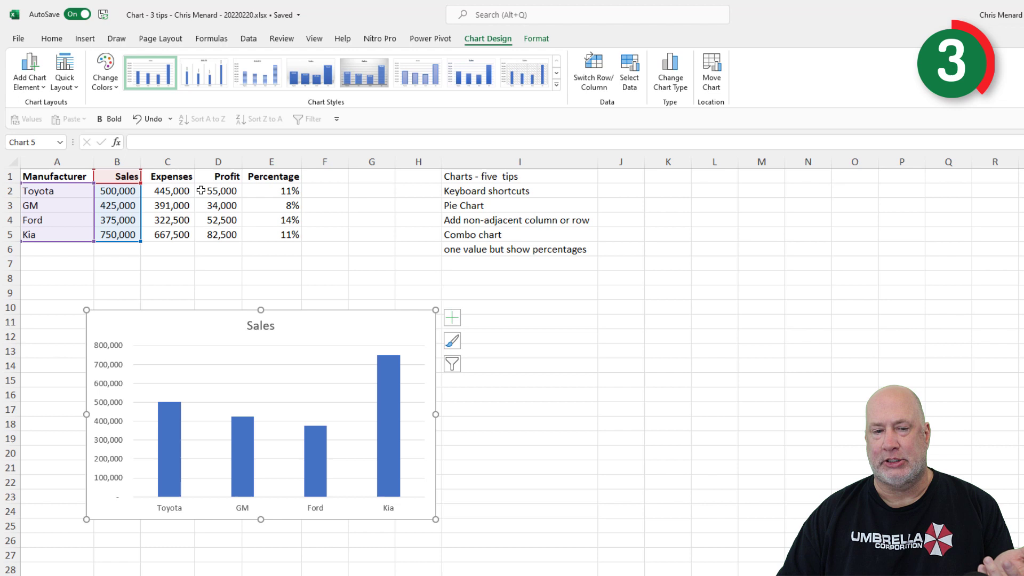
Step: Copy the Profit column D1:D5 and paste it into the Sales chart as a second series
{"action": "left_click_drag", "start_coordinate": [218, 178], "coordinate": [218, 234]}
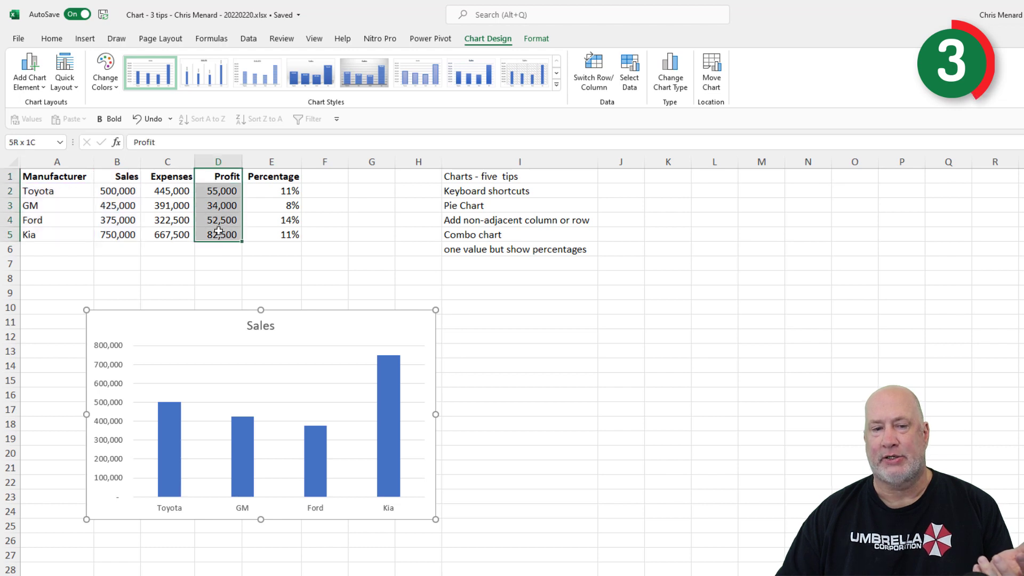
{"action": "right_click", "coordinate": [220, 206]}
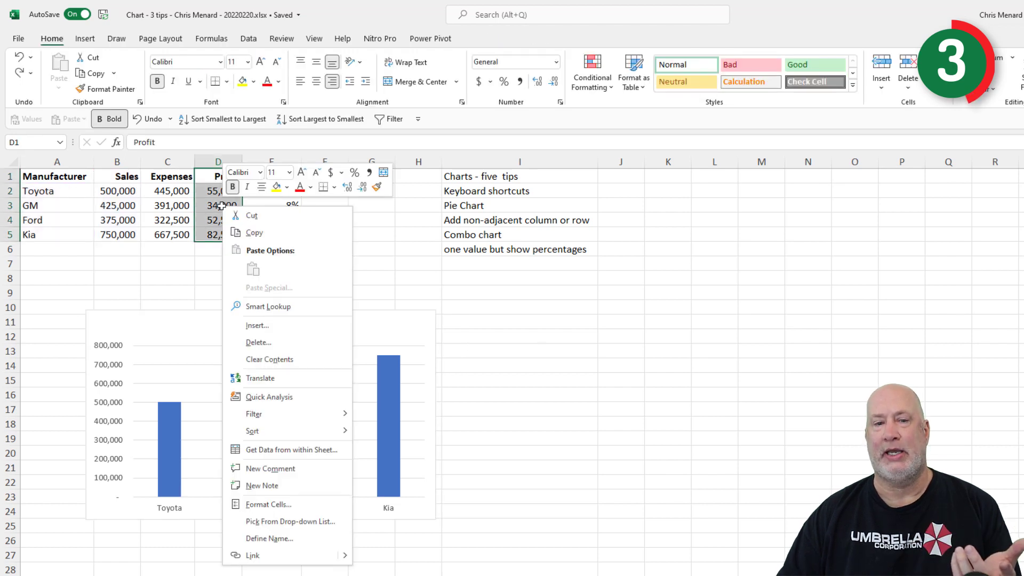
{"action": "left_click", "coordinate": [251, 234]}
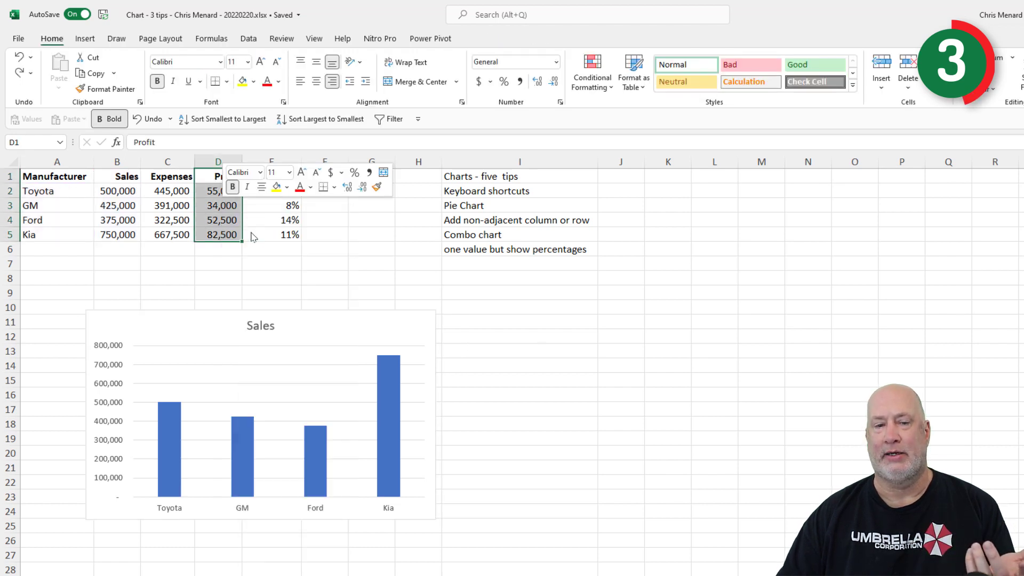
{"action": "left_click", "coordinate": [349, 327]}
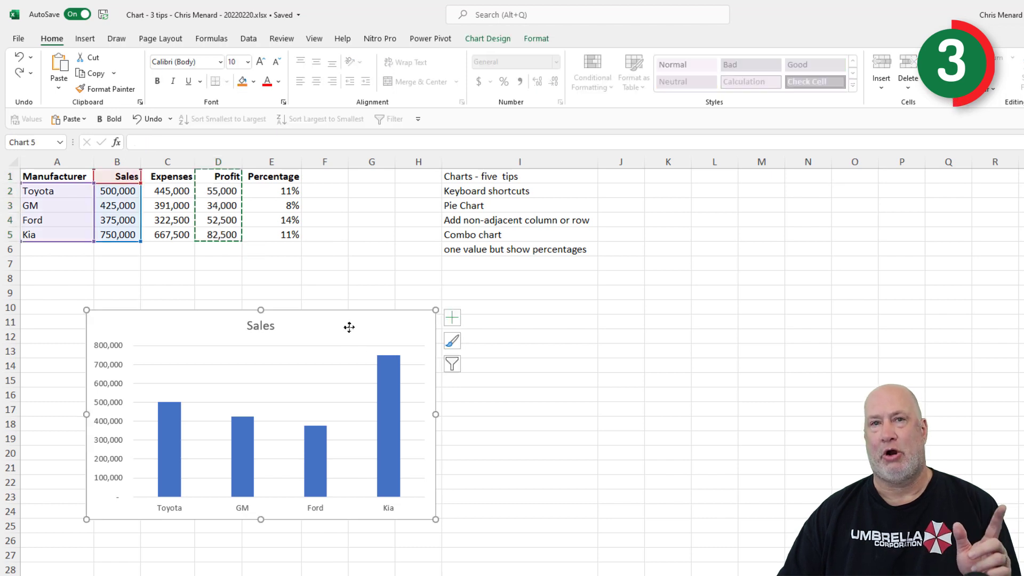
{"action": "right_click", "coordinate": [349, 327]}
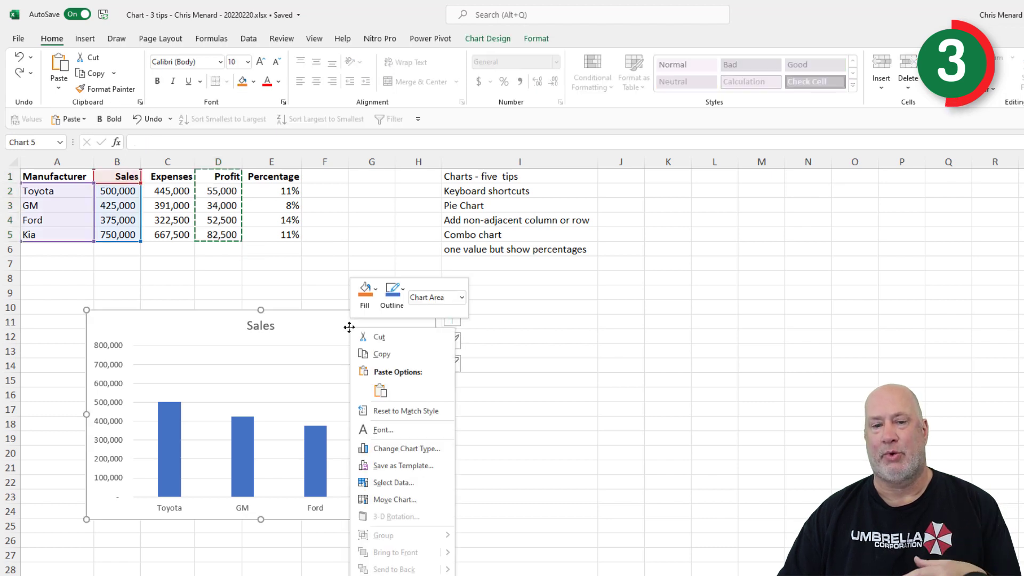
{"action": "left_click", "coordinate": [381, 385]}
{"action": "left_click", "coordinate": [384, 391]}
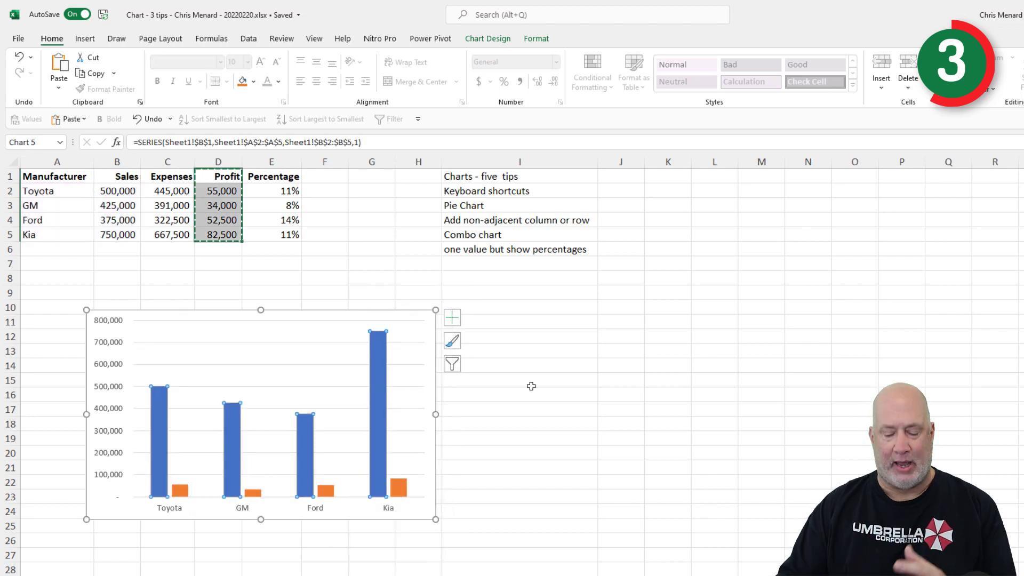
{"action": "left_click", "coordinate": [313, 269]}
Step: Insert a Sales-and-Expenses column chart for Toyota and GM and move it to the right
{"action": "left_click_drag", "start_coordinate": [80, 178], "coordinate": [154, 205]}
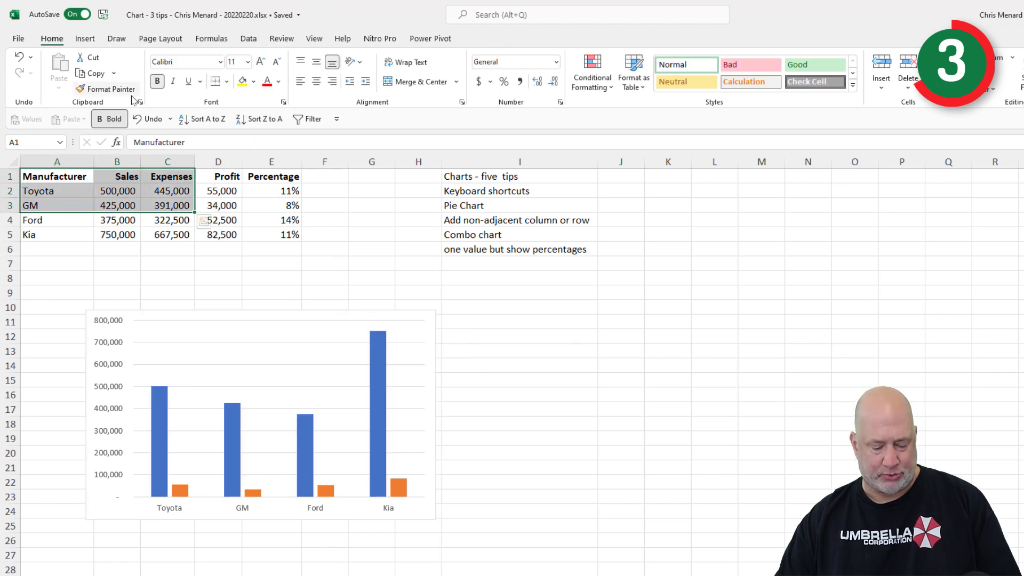
{"action": "key", "text": "alt+F1"}
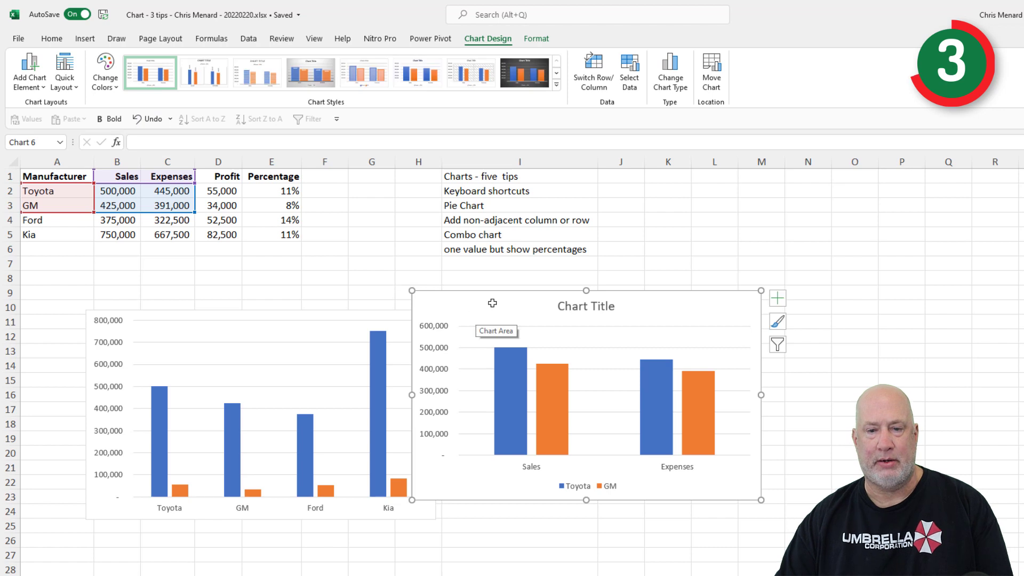
{"action": "left_click_drag", "start_coordinate": [493, 303], "coordinate": [586, 295]}
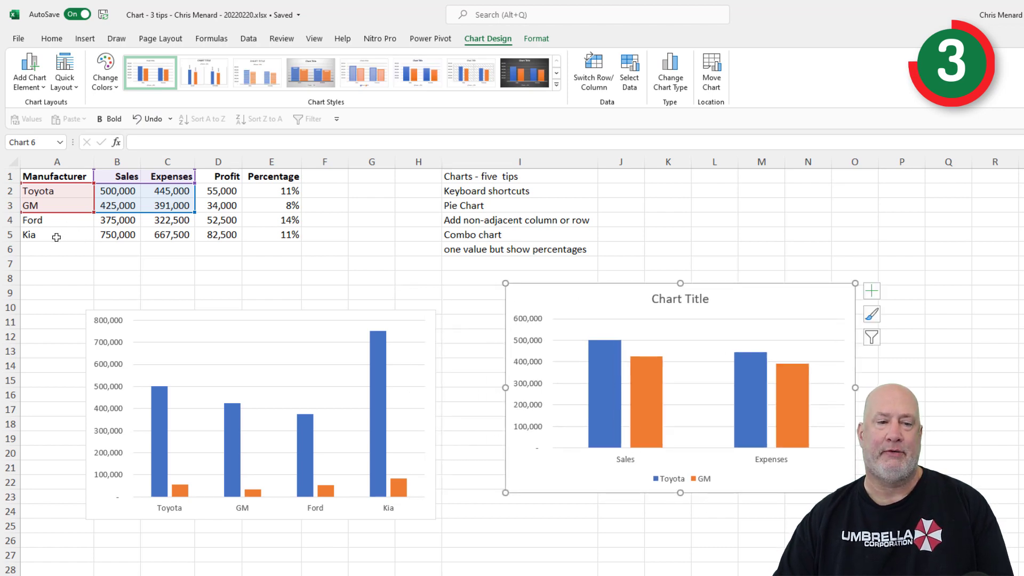
Step: Copy Kia's row A5:C5 and paste it into the Toyota/GM chart as a third series
{"action": "left_click_drag", "start_coordinate": [56, 237], "coordinate": [167, 234]}
{"action": "right_click", "coordinate": [178, 235]}
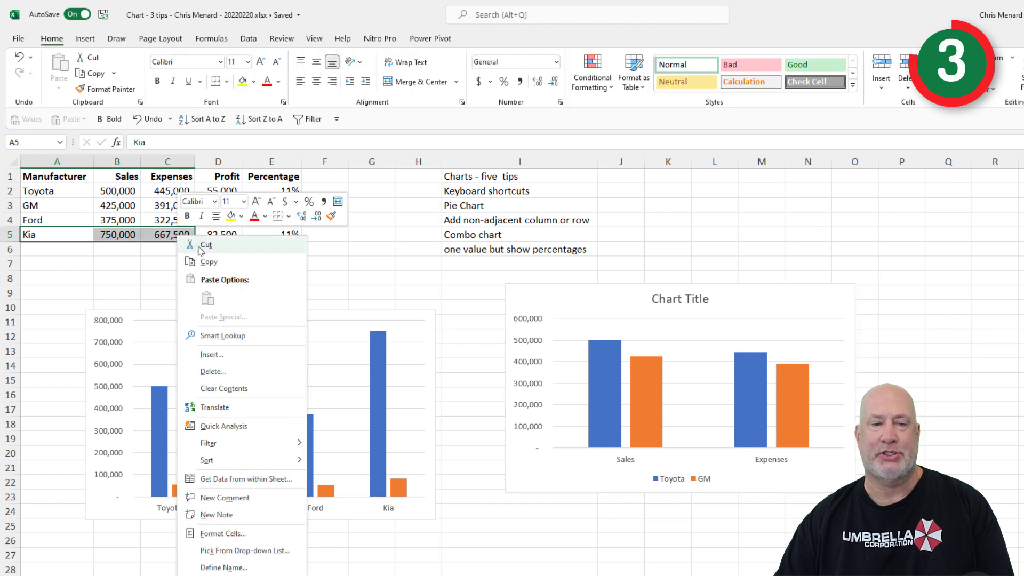
{"action": "left_click", "coordinate": [209, 263]}
{"action": "right_click", "coordinate": [764, 313]}
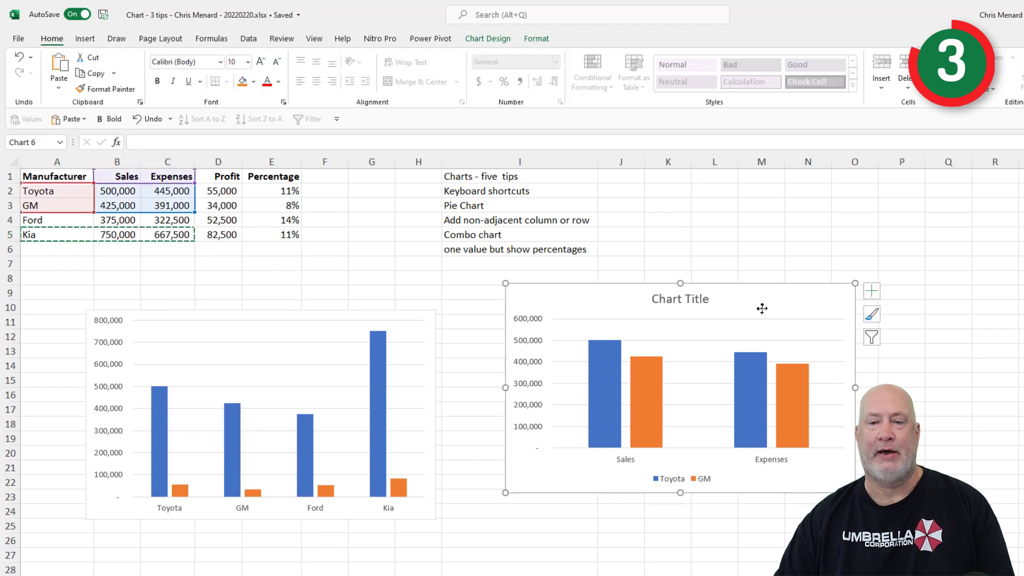
{"action": "left_click", "coordinate": [793, 372]}
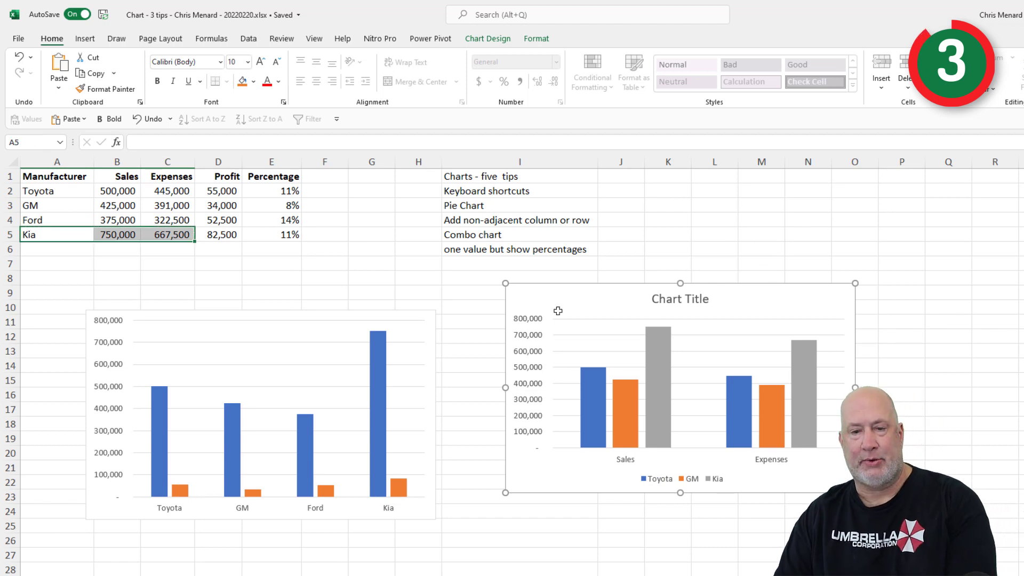
Step: Delete both charts from the sheet, leaving only the table and tips list
{"action": "key", "text": "Delete"}
{"action": "left_click", "coordinate": [427, 322]}
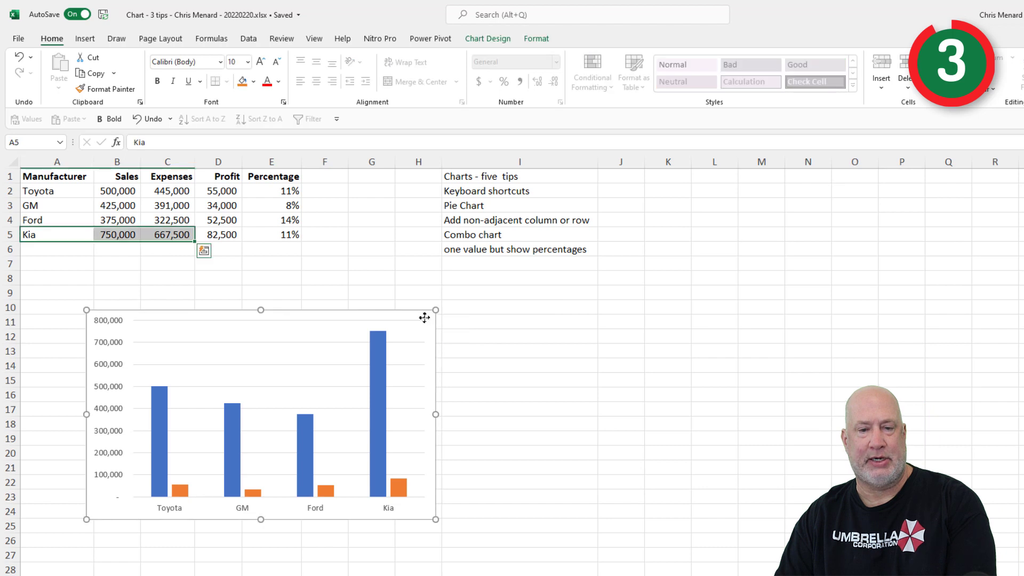
{"action": "key", "text": "Delete"}
{"action": "left_click", "coordinate": [464, 224]}
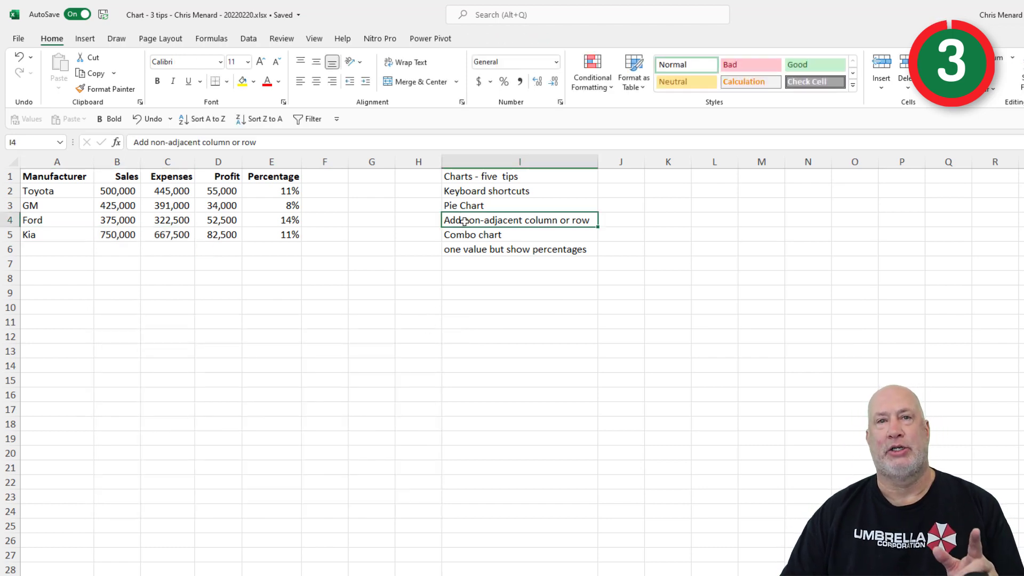
Step: Insert a Sales column chart from A1:B5 and move it below the table
{"action": "left_click", "coordinate": [464, 237]}
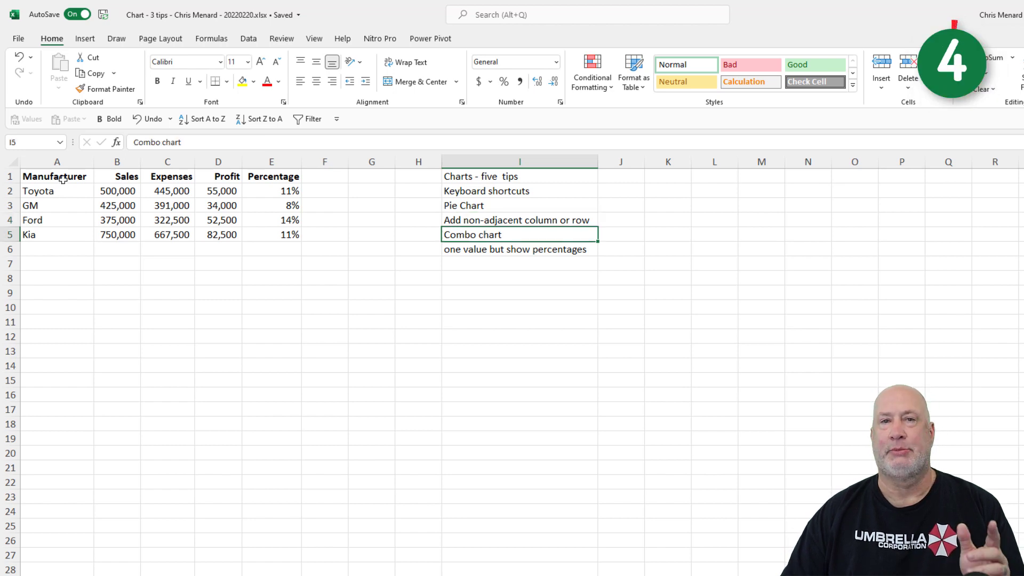
{"action": "left_click_drag", "start_coordinate": [63, 179], "coordinate": [103, 231]}
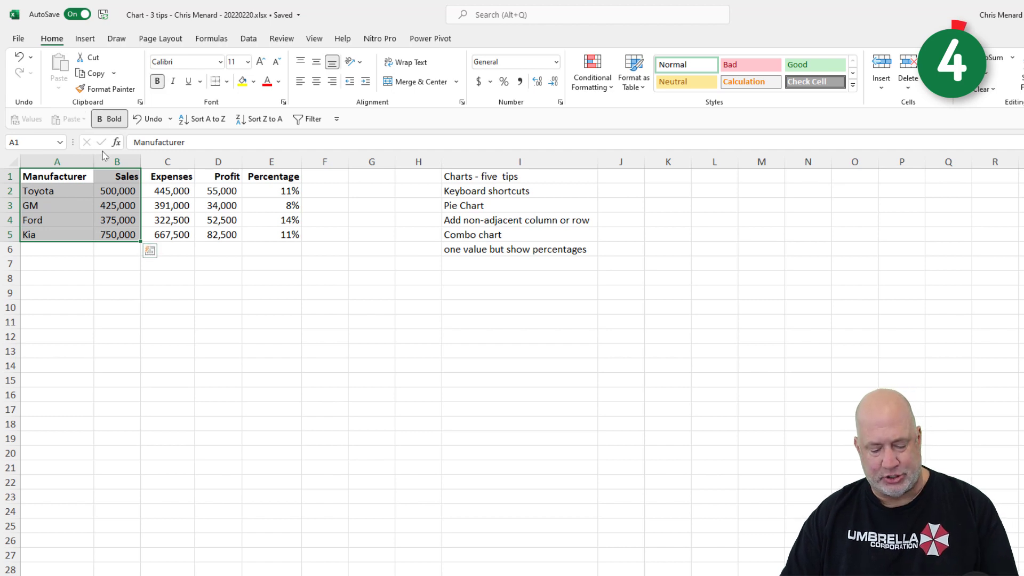
{"action": "key", "text": "alt+F1"}
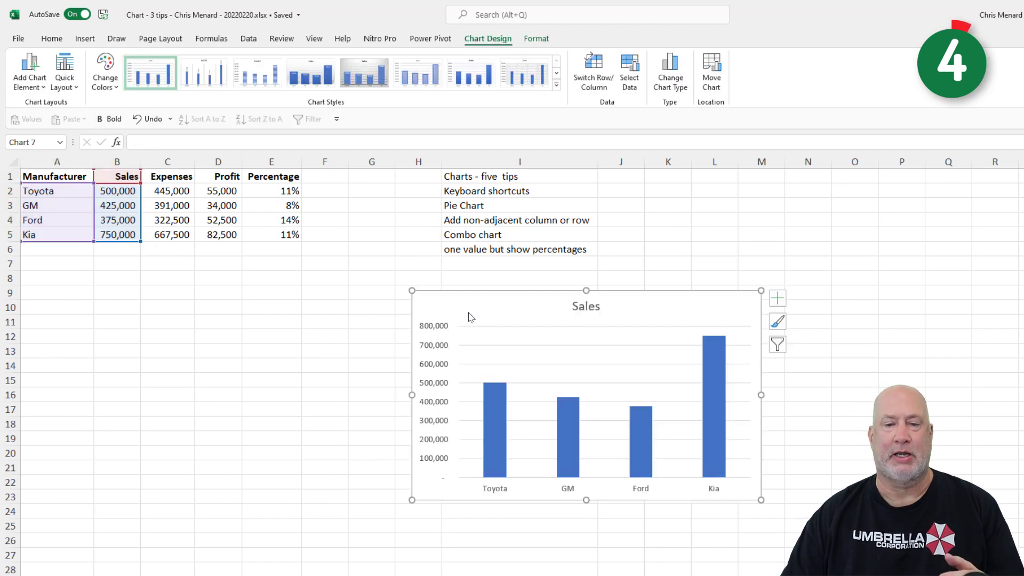
{"action": "left_click_drag", "start_coordinate": [469, 318], "coordinate": [241, 277]}
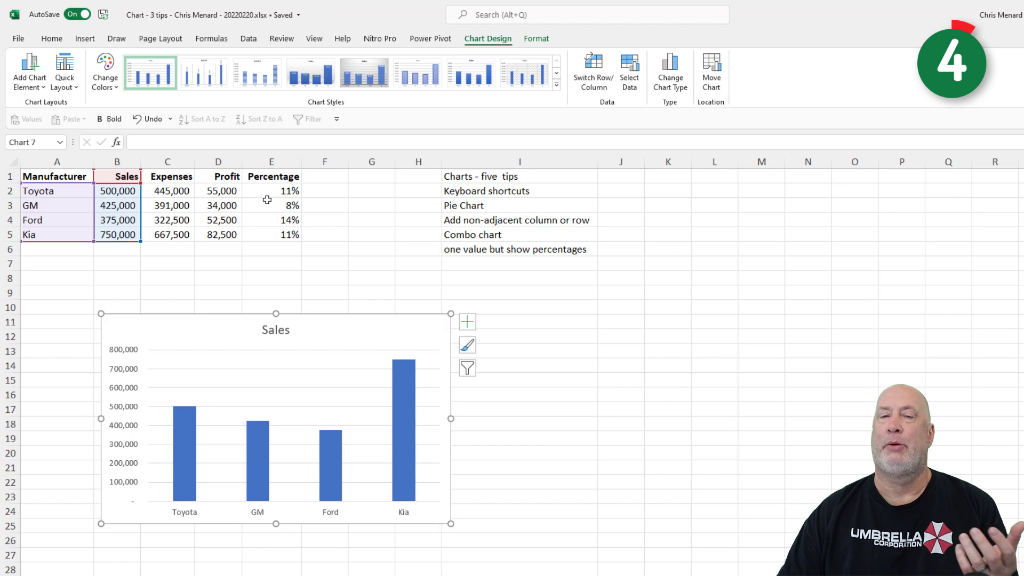
Step: Copy the Percentage column E1:E5 into the chart as a second series and remove the chart title
{"action": "left_click_drag", "start_coordinate": [274, 177], "coordinate": [273, 235]}
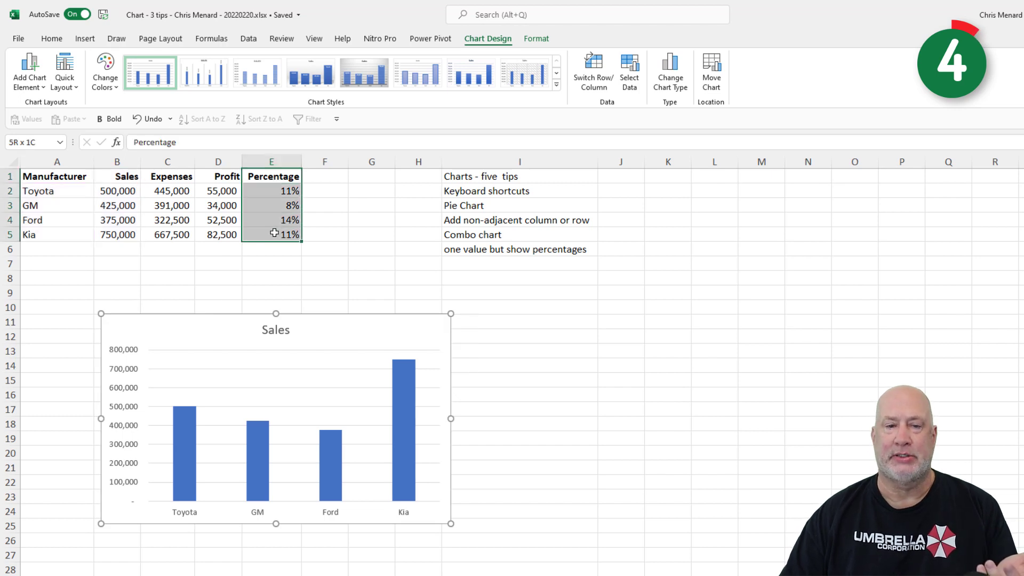
{"action": "right_click", "coordinate": [289, 235]}
{"action": "key", "text": "Escape"}
{"action": "key", "text": "ctrl+c"}
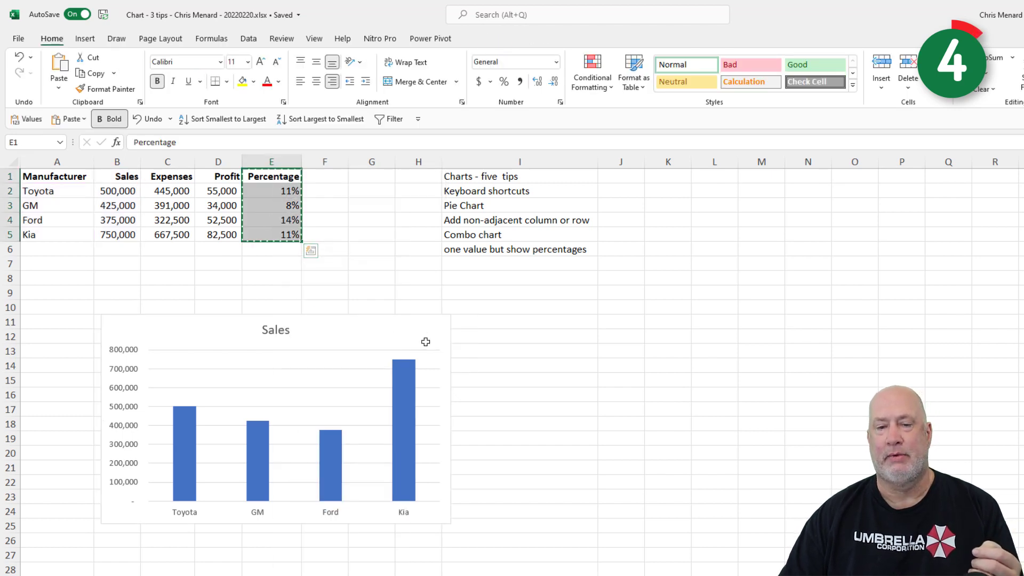
{"action": "left_click", "coordinate": [423, 338]}
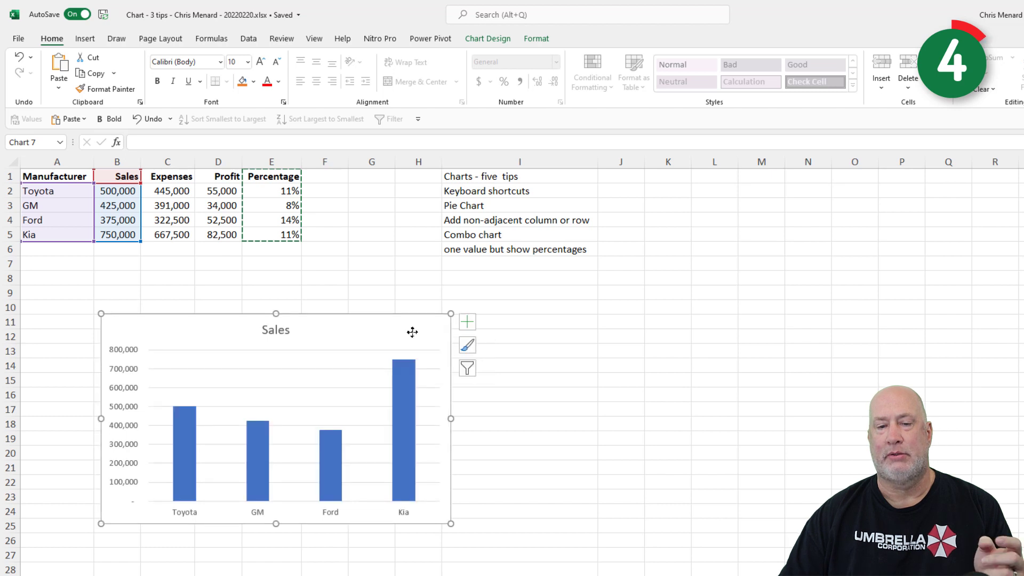
{"action": "right_click", "coordinate": [412, 332]}
{"action": "left_click", "coordinate": [444, 401]}
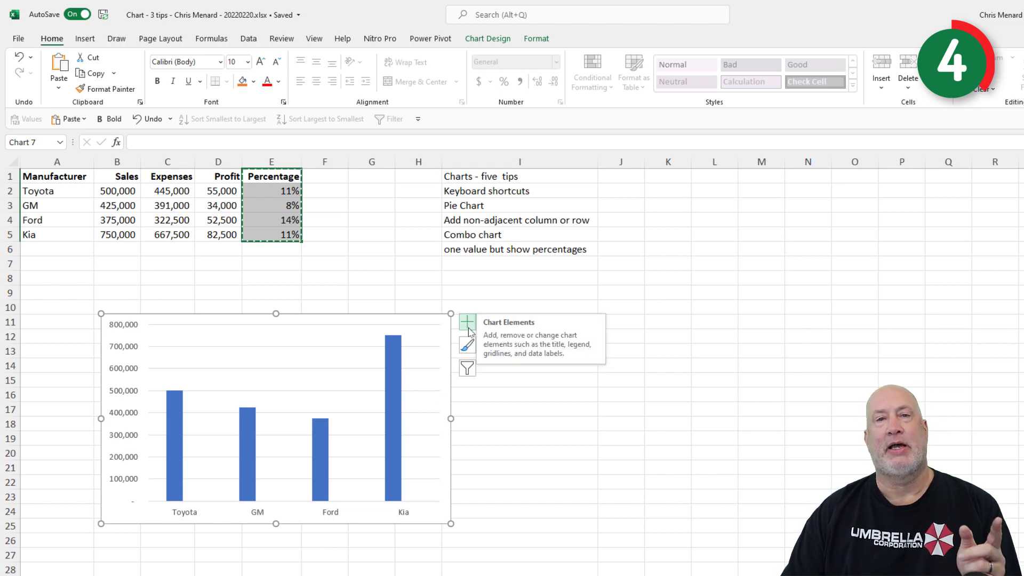
Step: Add a legend at the top of the Sales chart listing Sales and Percentage
{"action": "left_click", "coordinate": [468, 323]}
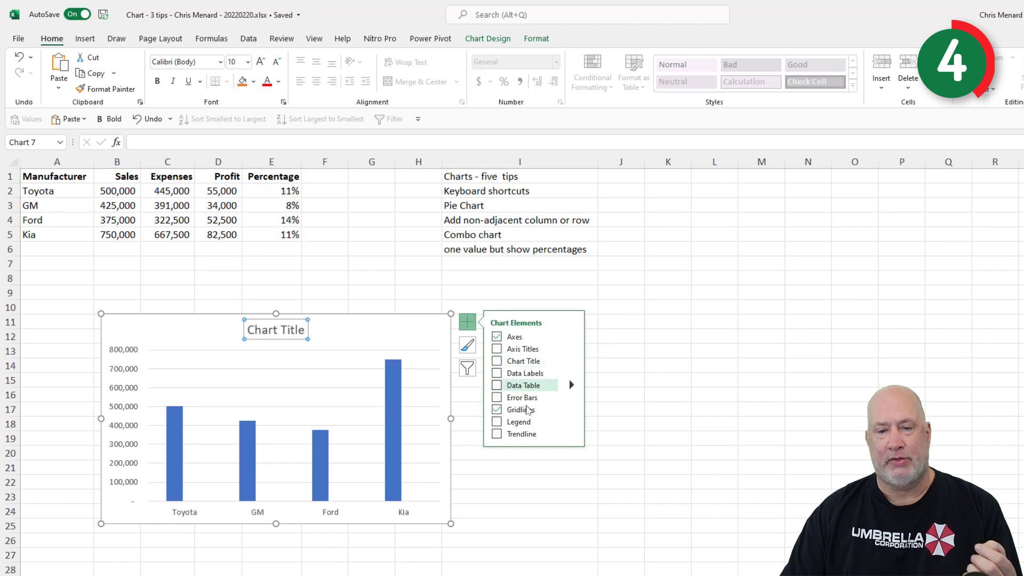
{"action": "left_click", "coordinate": [572, 422]}
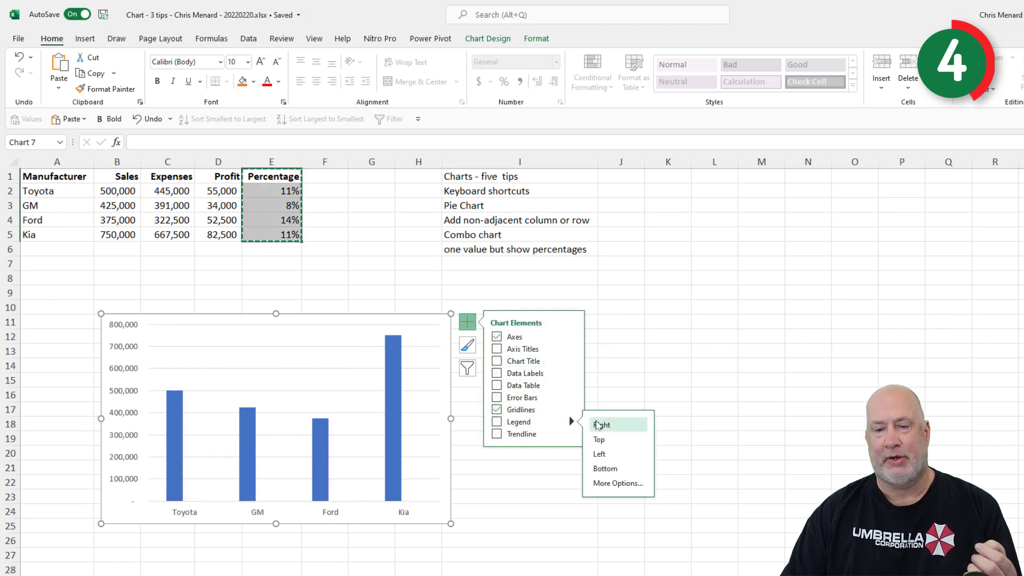
{"action": "left_click", "coordinate": [612, 445]}
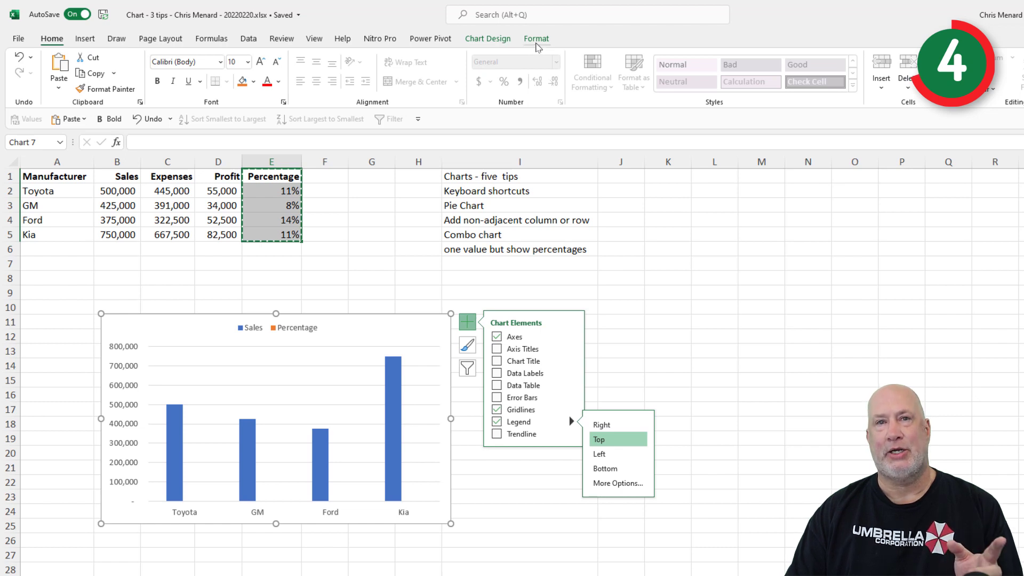
Step: Select the Sales chart and bring up the Chart Design tools
{"action": "left_click", "coordinate": [680, 236]}
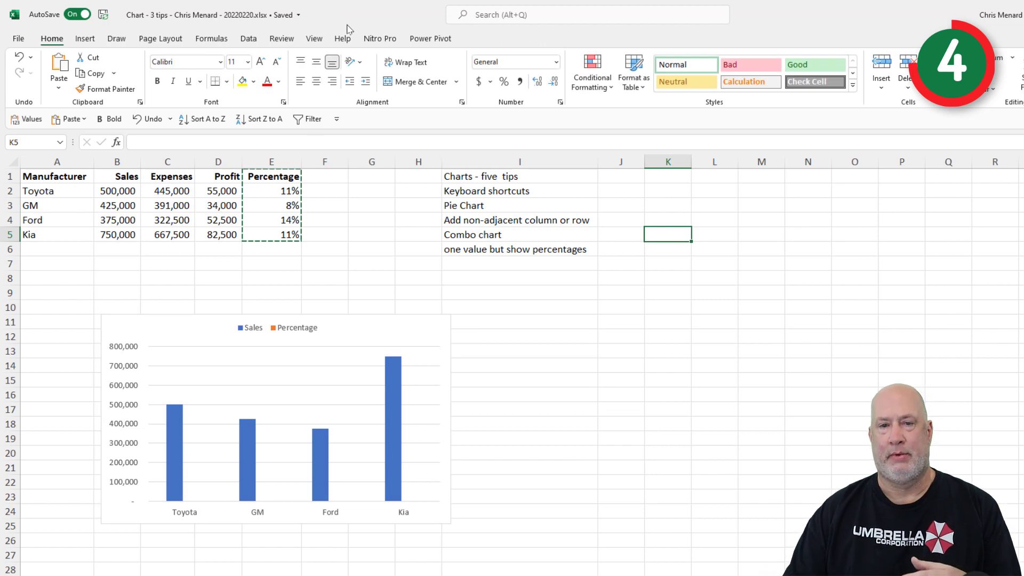
{"action": "left_click", "coordinate": [426, 318]}
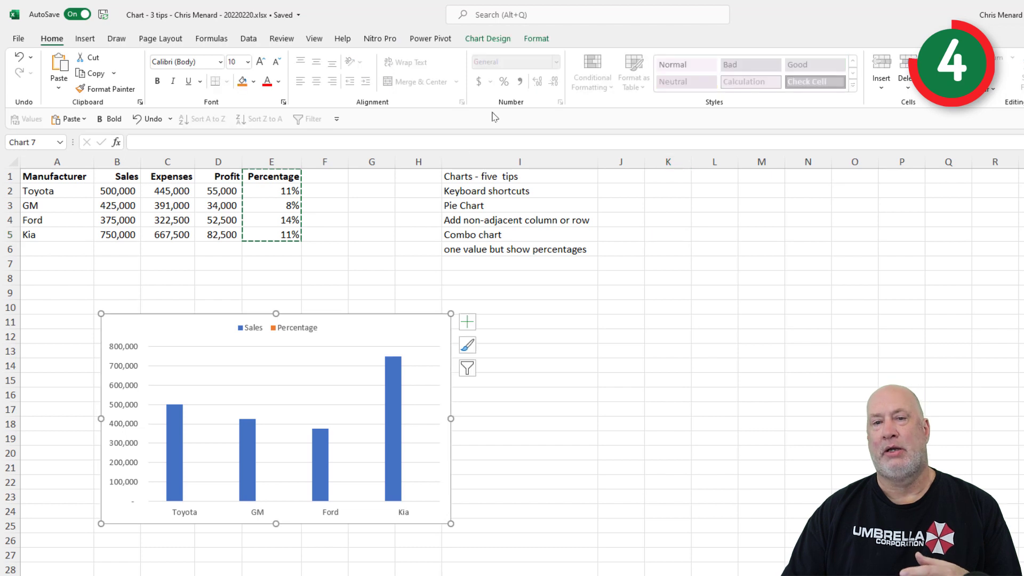
{"action": "left_click", "coordinate": [488, 39]}
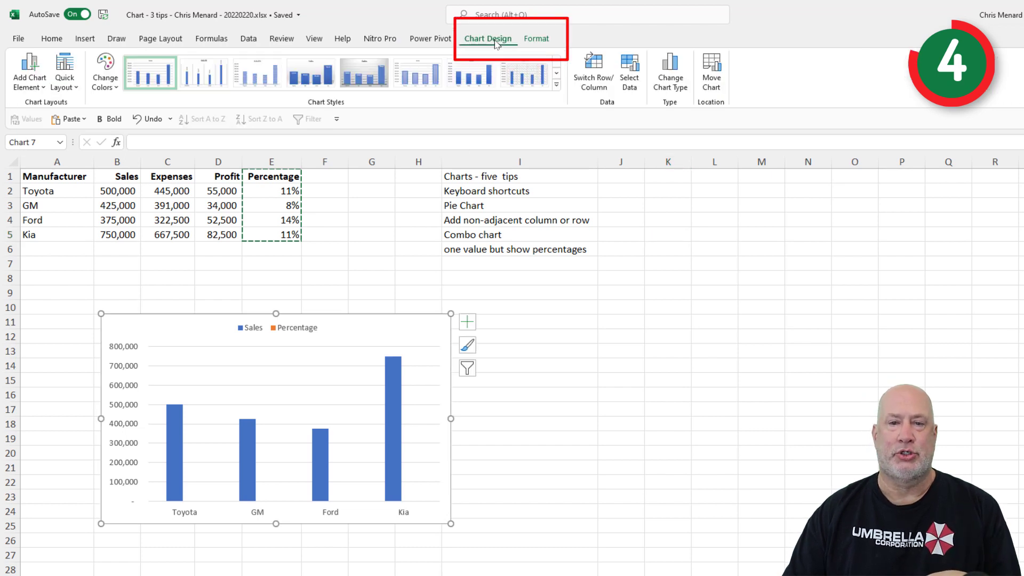
{"action": "left_click", "coordinate": [536, 38]}
{"action": "left_click", "coordinate": [499, 38]}
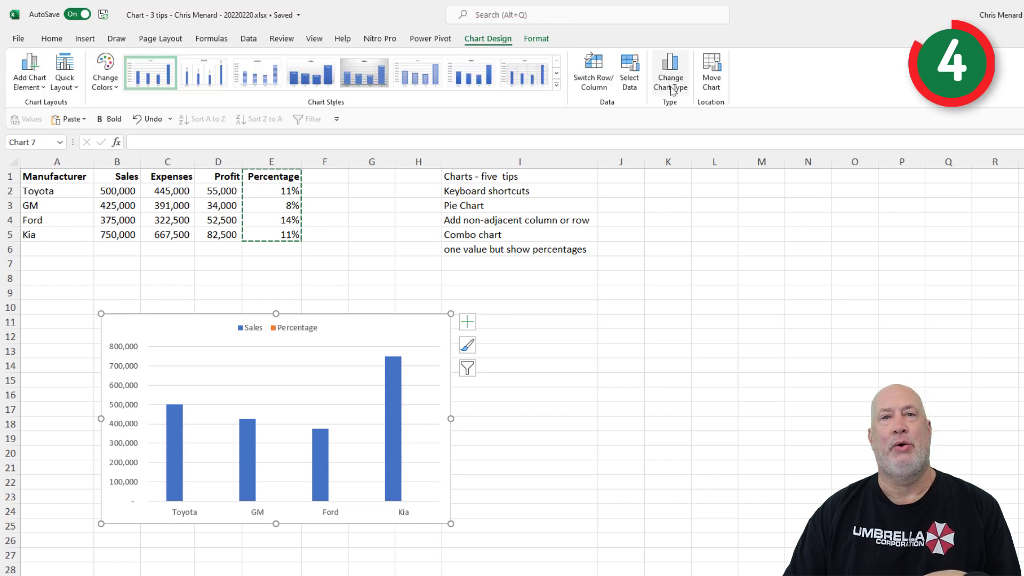
Step: Change the chart type to Combo: Clustered Column with Percentage as a line on a secondary axis
{"action": "left_click", "coordinate": [671, 80]}
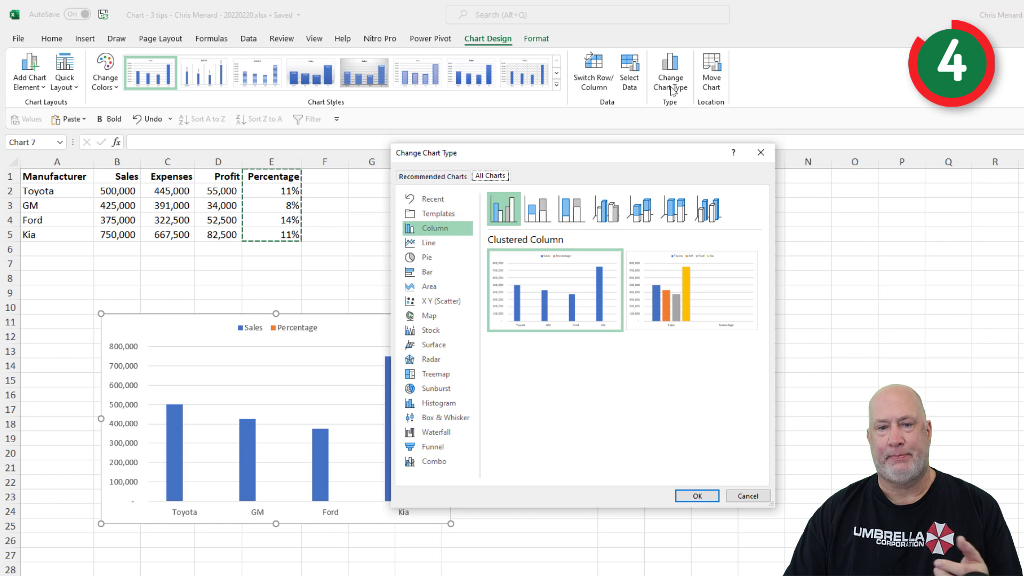
{"action": "left_click", "coordinate": [437, 462]}
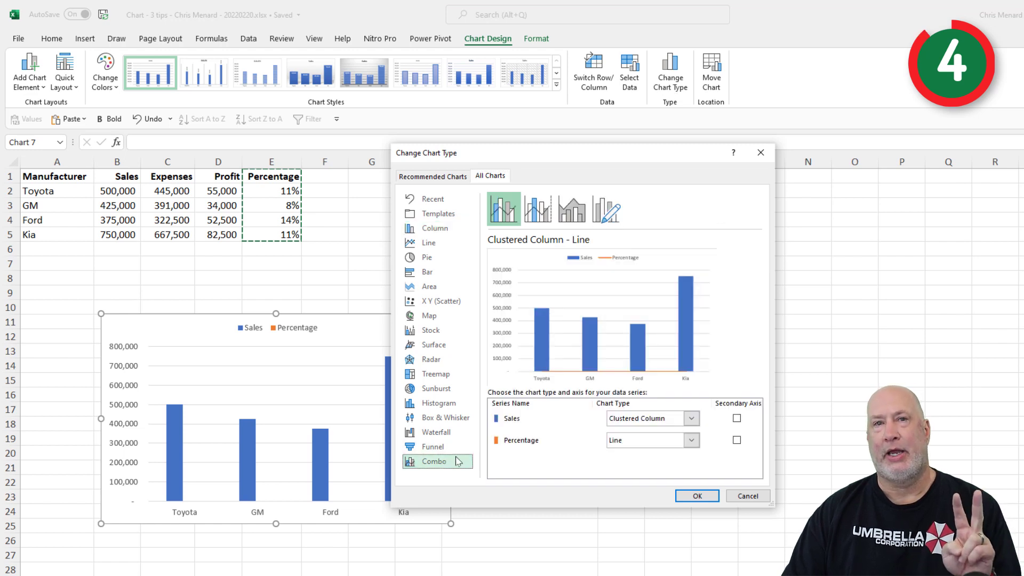
{"action": "left_click", "coordinate": [538, 210]}
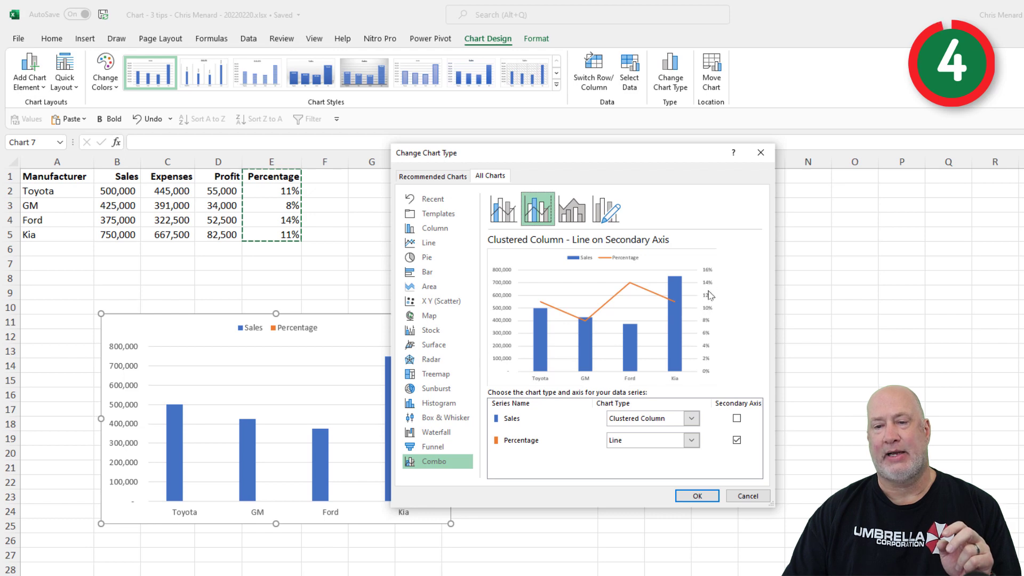
{"action": "left_click", "coordinate": [698, 496]}
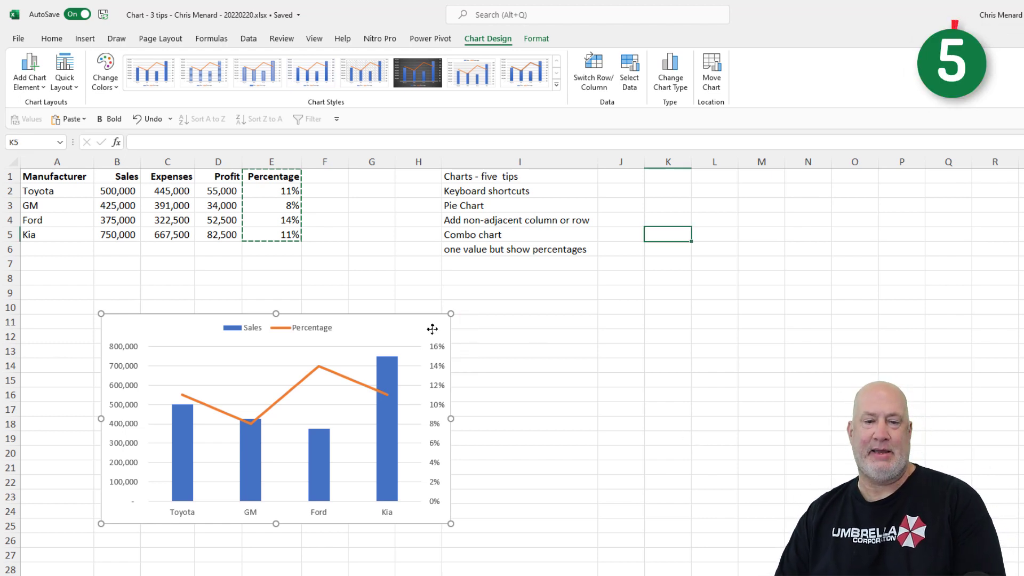
Step: Delete the combo chart and insert a clustered column chart of A1:B5 below the table
{"action": "key", "text": "Delete"}
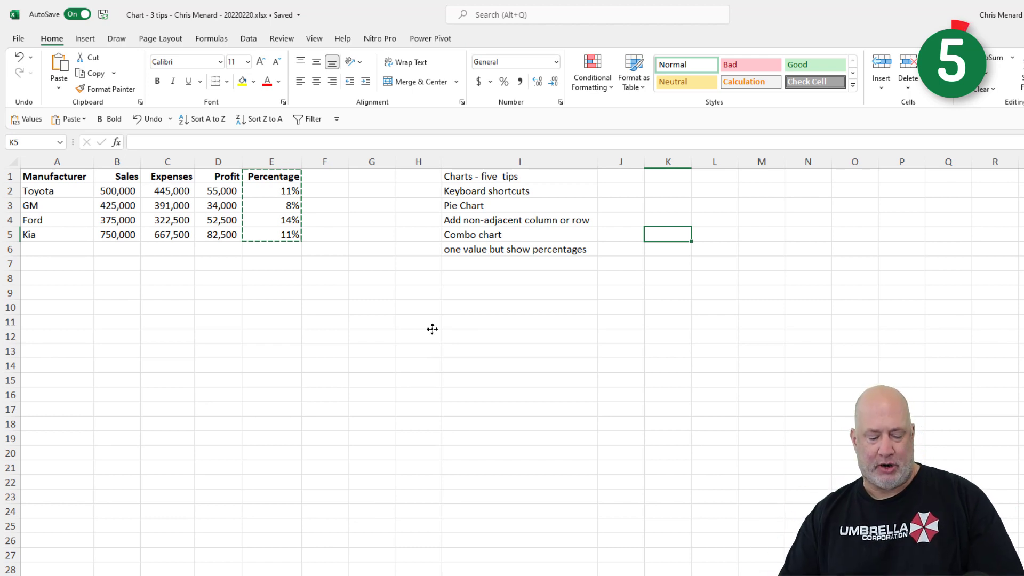
{"action": "left_click_drag", "start_coordinate": [57, 177], "coordinate": [116, 234]}
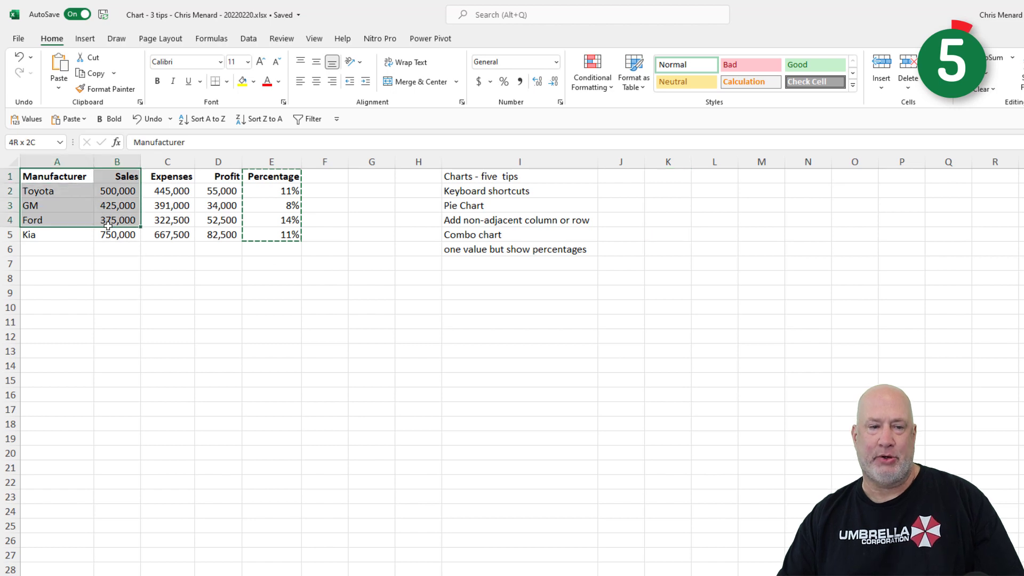
{"action": "left_click", "coordinate": [86, 39]}
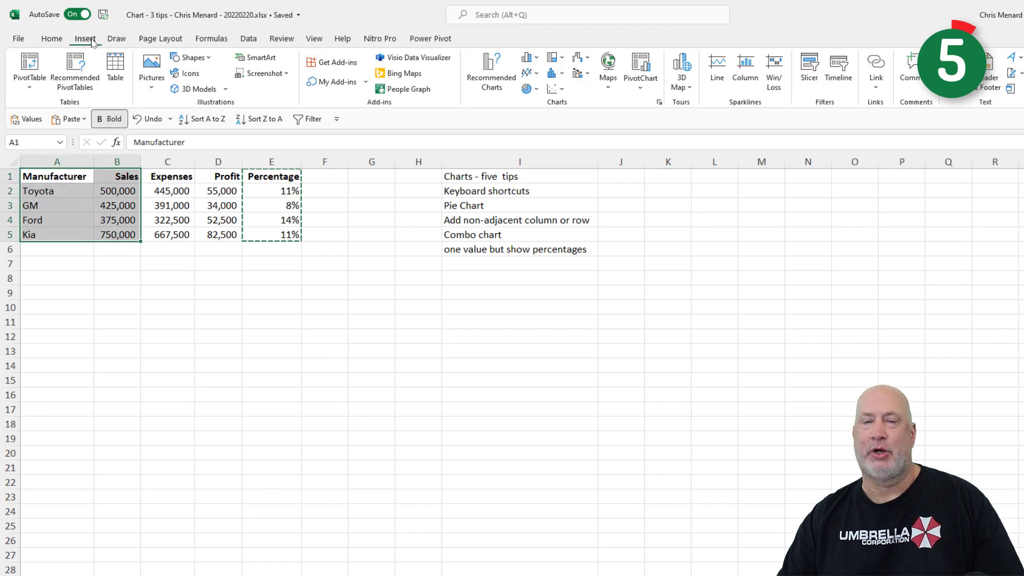
{"action": "left_click", "coordinate": [536, 59]}
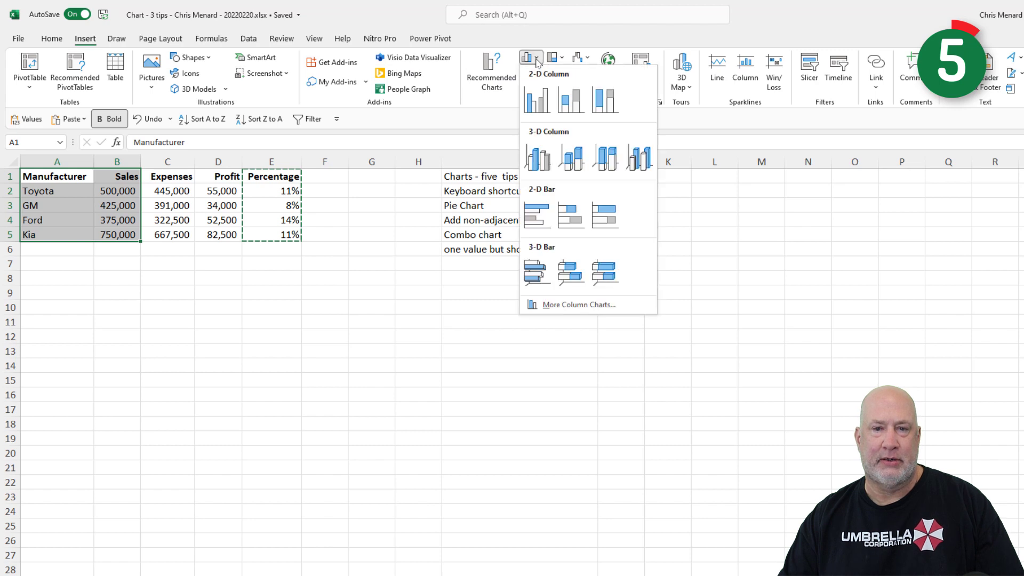
{"action": "left_click", "coordinate": [542, 98]}
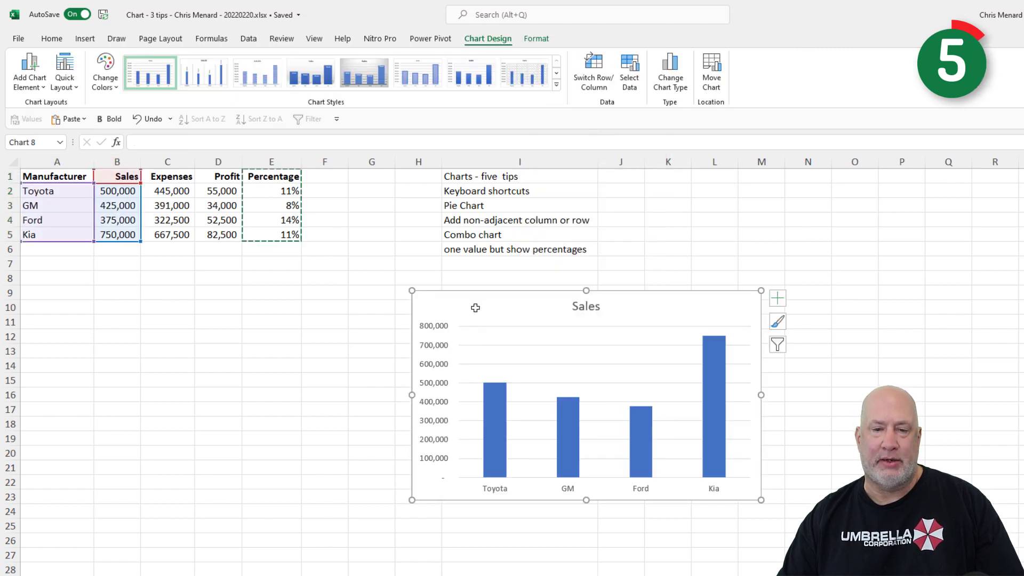
{"action": "left_click_drag", "start_coordinate": [476, 309], "coordinate": [184, 318]}
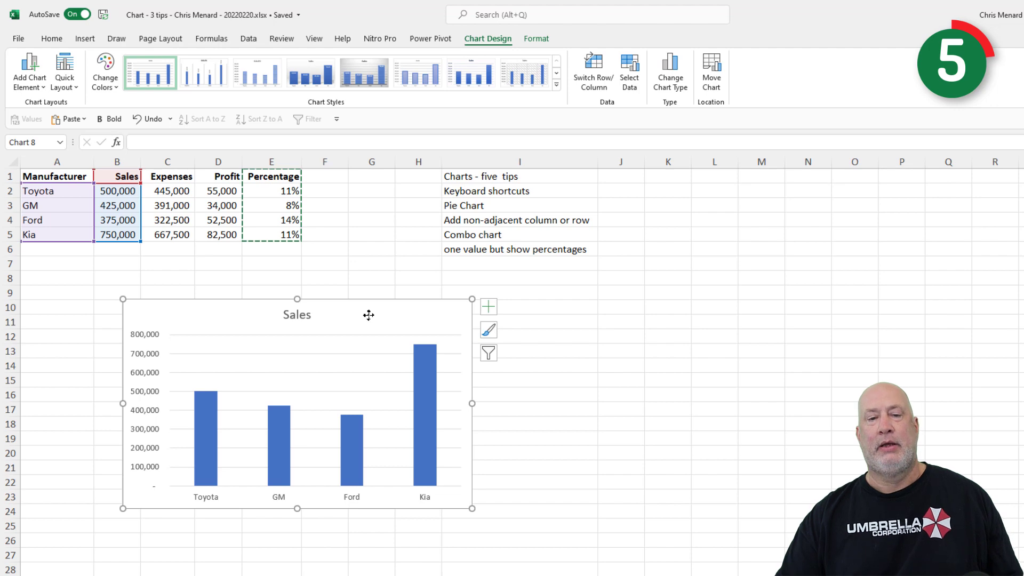
Step: Add data labels showing sales values to the chart bars and bring up their full settings
{"action": "key", "text": "Escape"}
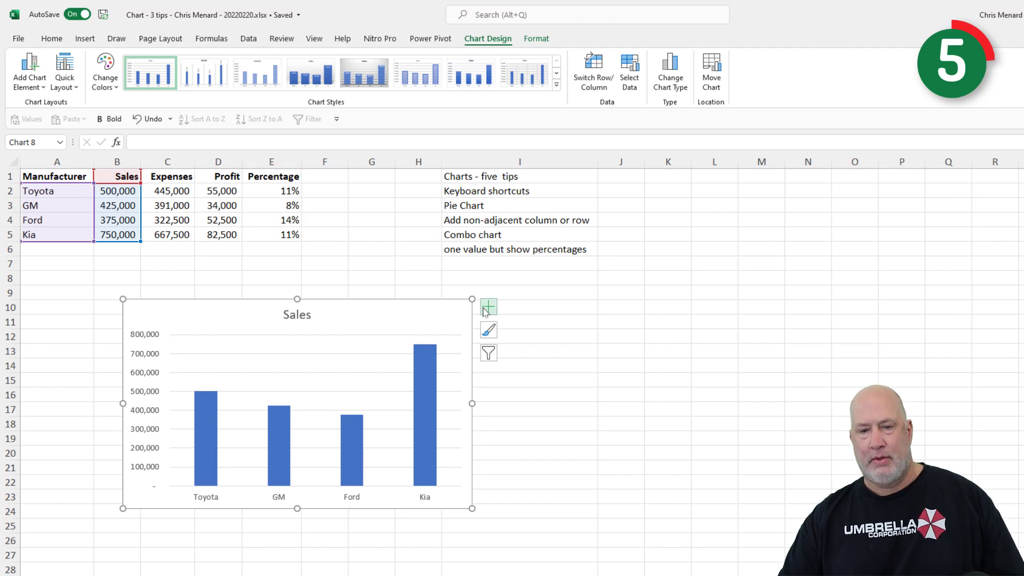
{"action": "left_click", "coordinate": [488, 310]}
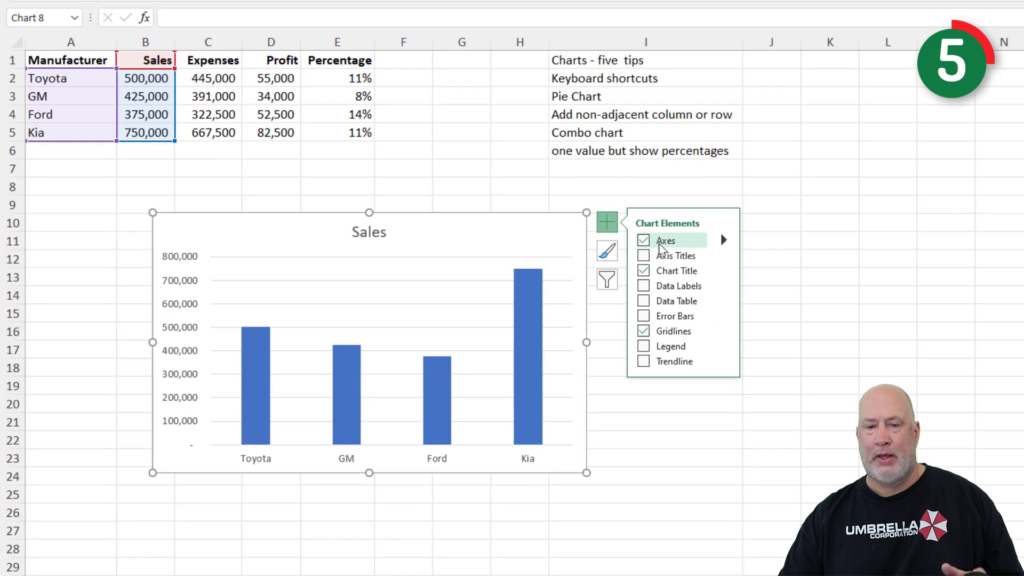
{"action": "left_click", "coordinate": [725, 287]}
{"action": "left_click", "coordinate": [767, 292]}
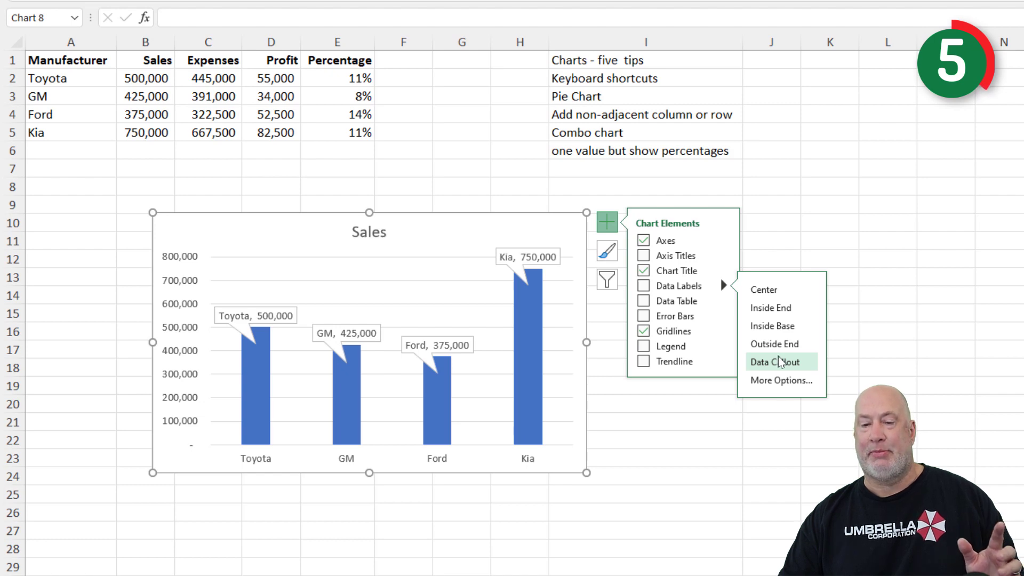
{"action": "left_click", "coordinate": [782, 380]}
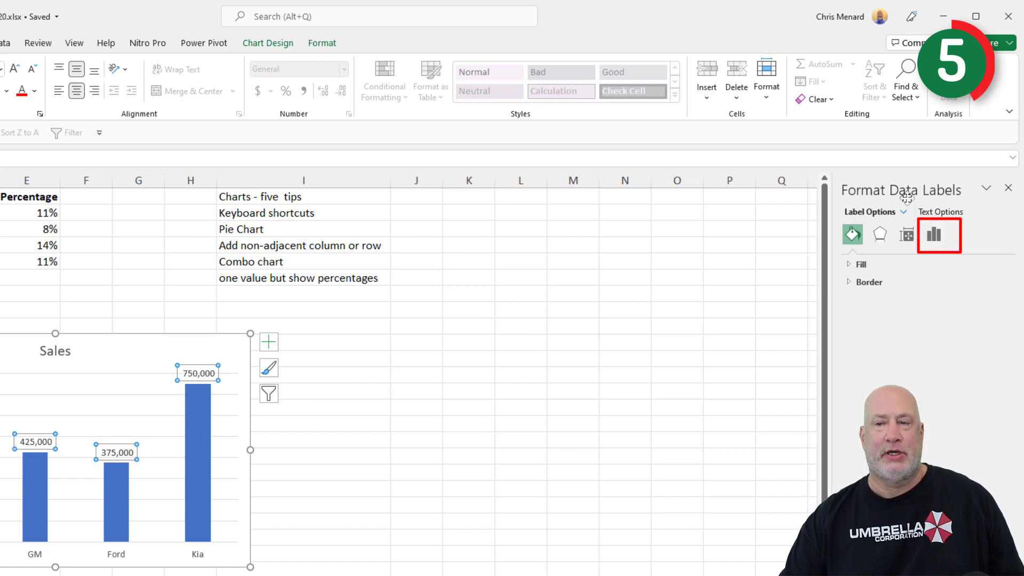
Step: Set the data labels to Value From Cells E2:E5 percentages and turn off the sales Value
{"action": "left_click", "coordinate": [937, 235]}
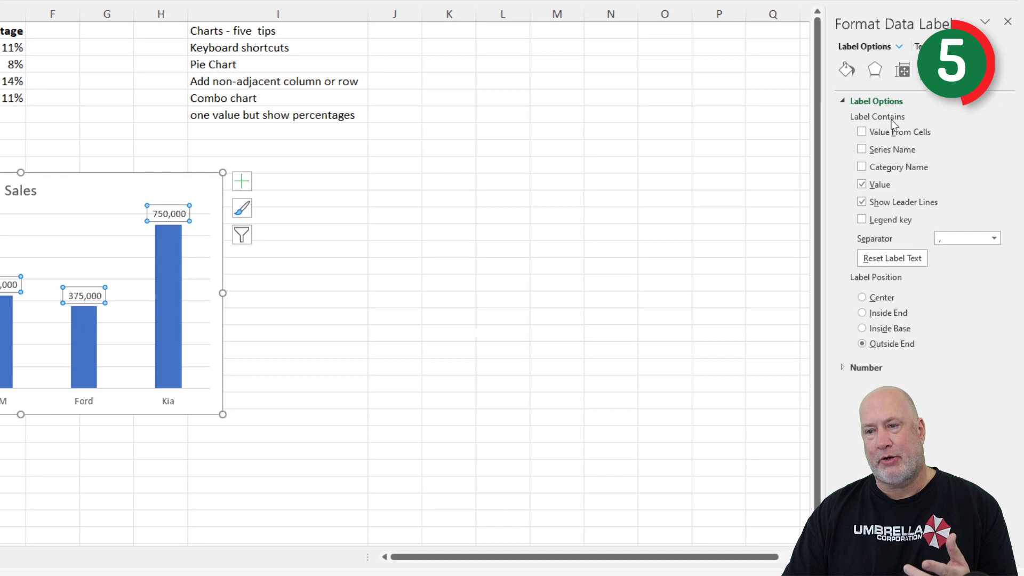
{"action": "left_click", "coordinate": [862, 133]}
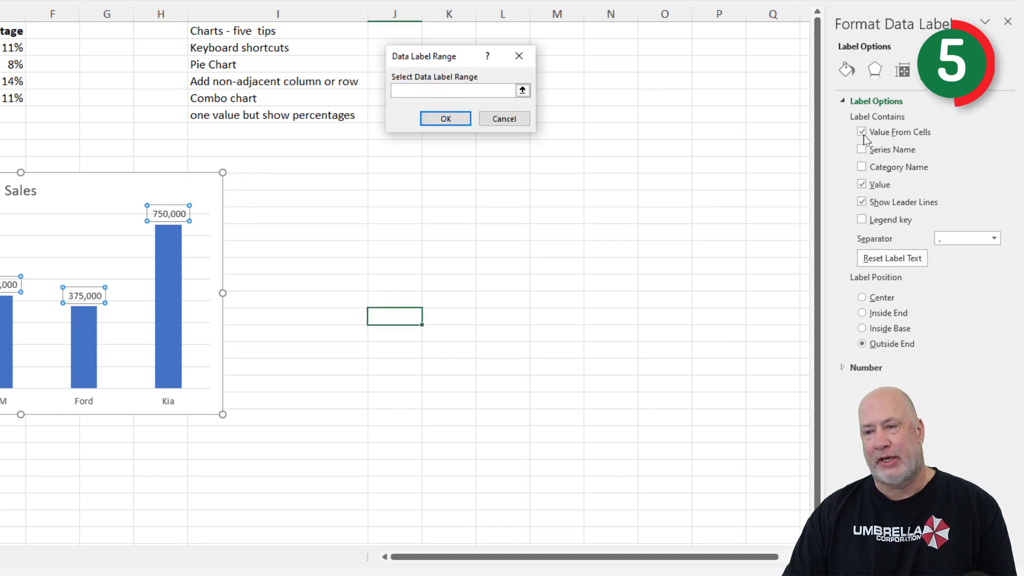
{"action": "left_click", "coordinate": [516, 120]}
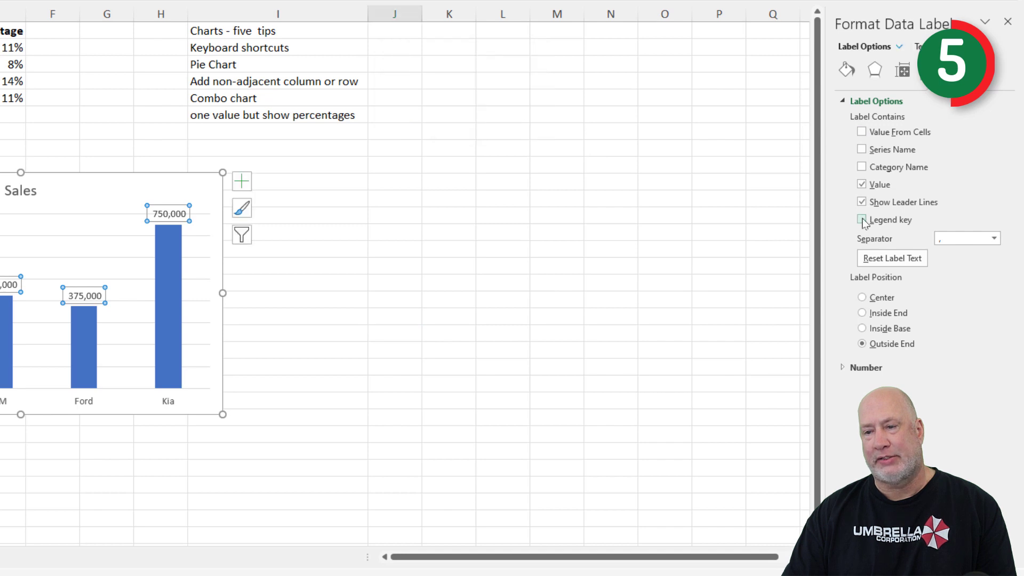
{"action": "left_click", "coordinate": [862, 186]}
{"action": "left_click", "coordinate": [862, 132]}
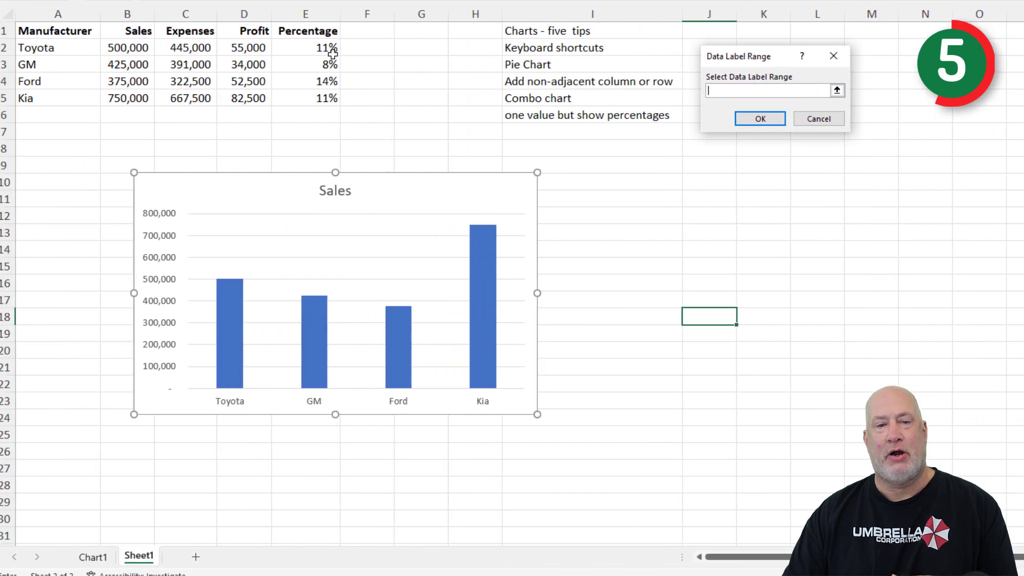
{"action": "left_click_drag", "start_coordinate": [320, 47], "coordinate": [320, 100]}
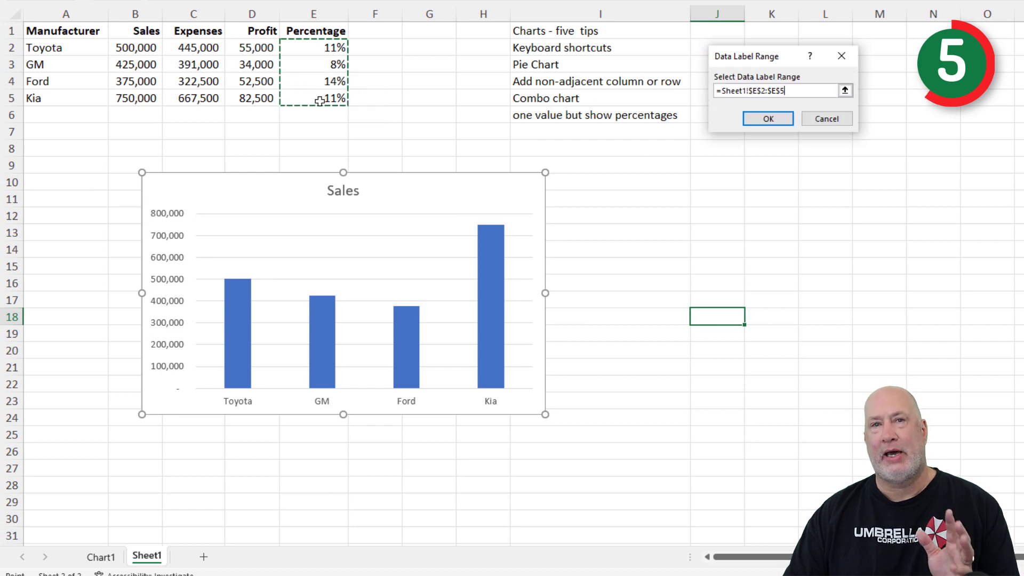
{"action": "left_click", "coordinate": [765, 118]}
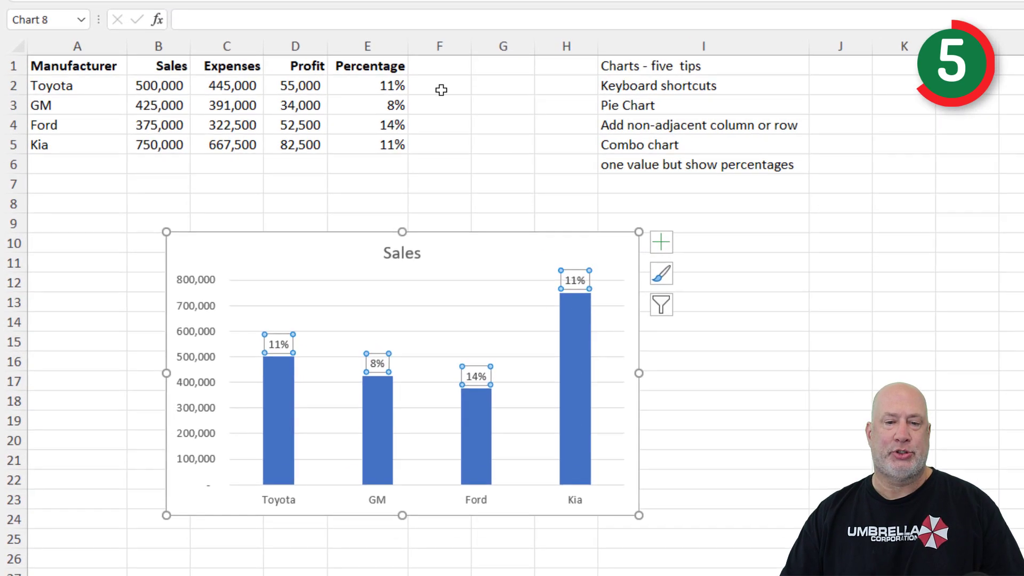
Step: Change Toyota's sales in B2 to 750,000 so its chart bar and 41% label update
{"action": "left_click", "coordinate": [454, 156]}
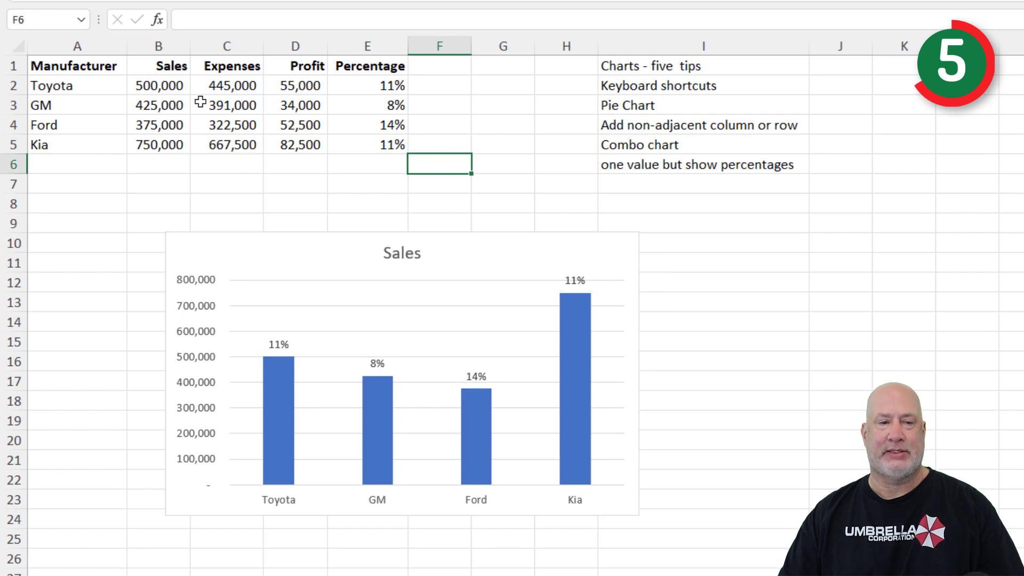
{"action": "left_click", "coordinate": [164, 88]}
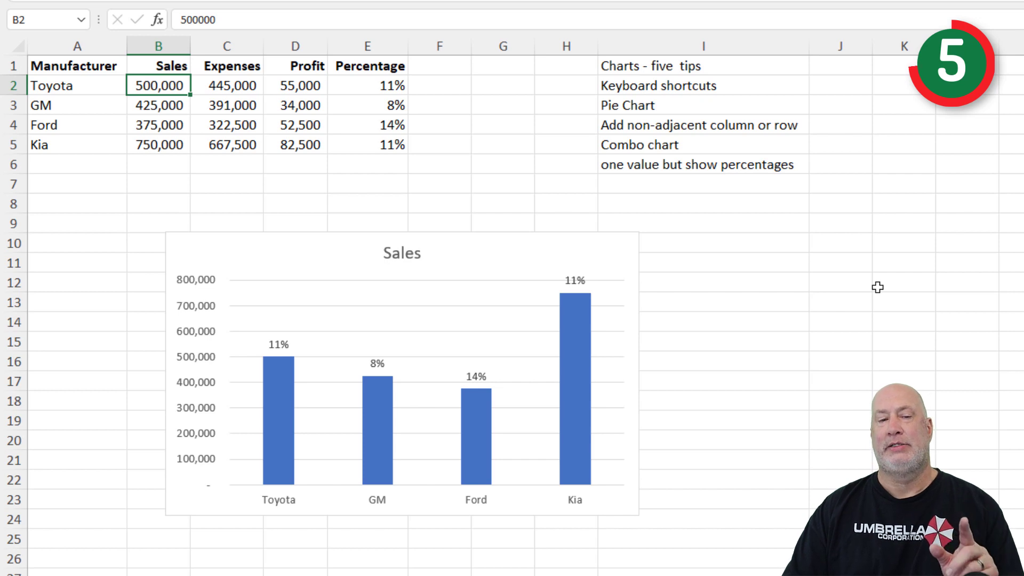
{"action": "type", "text": "7"}
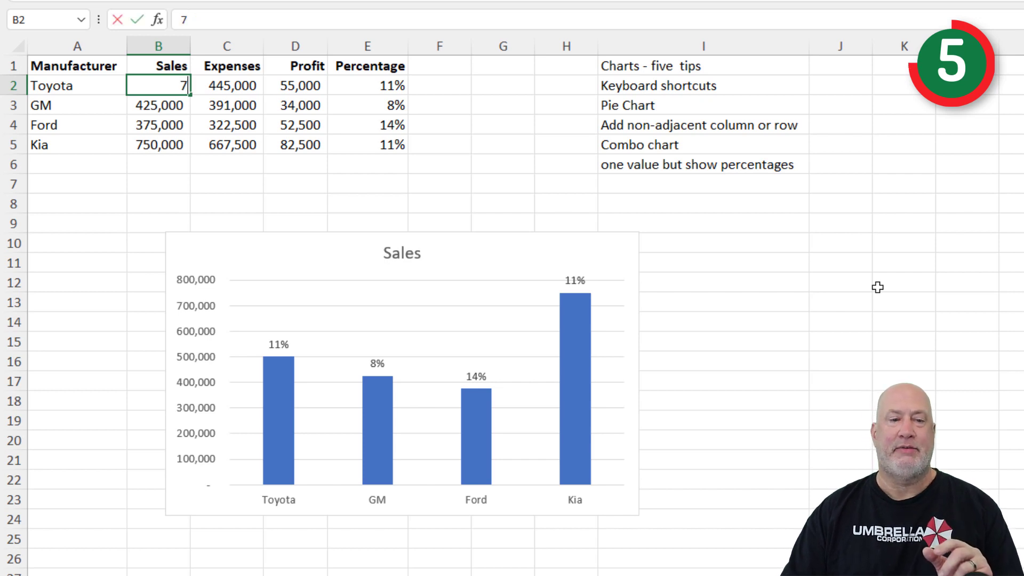
{"action": "type", "text": "50000"}
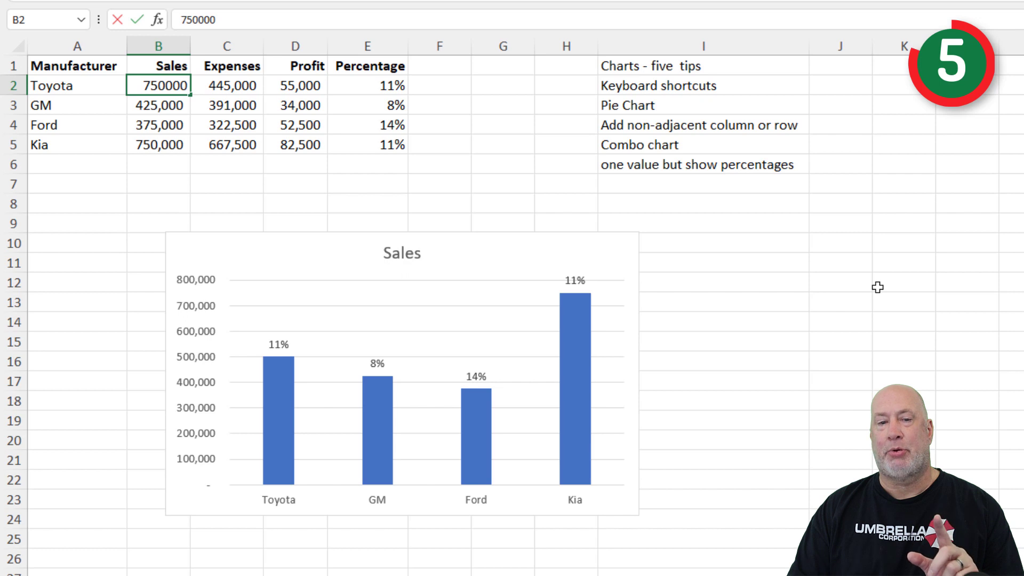
{"action": "key", "text": "Return"}
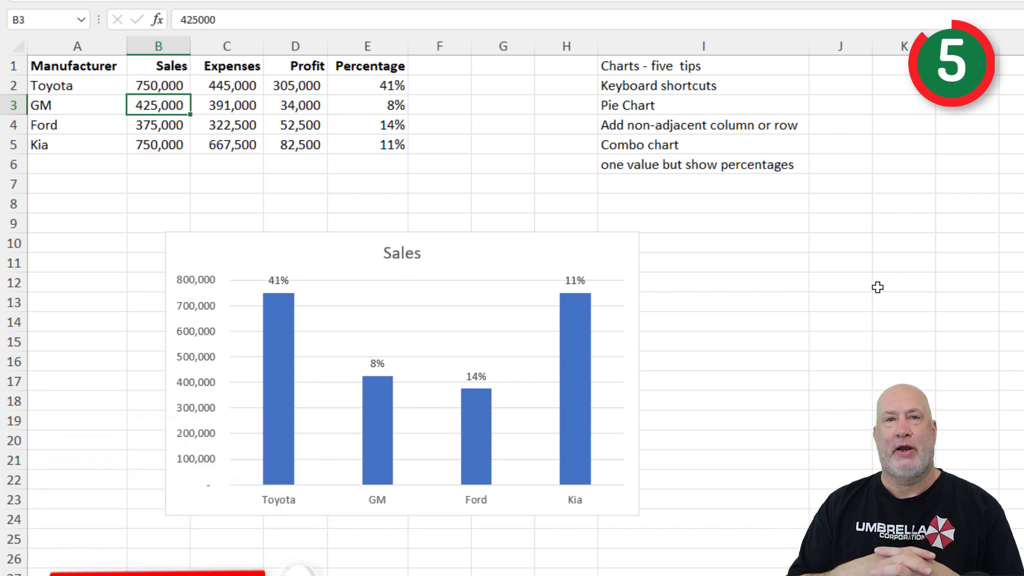
Step: Reopen the chart's Format Data Labels pane with Label Options expanded, confirming Value From Cells
{"action": "left_click", "coordinate": [628, 256]}
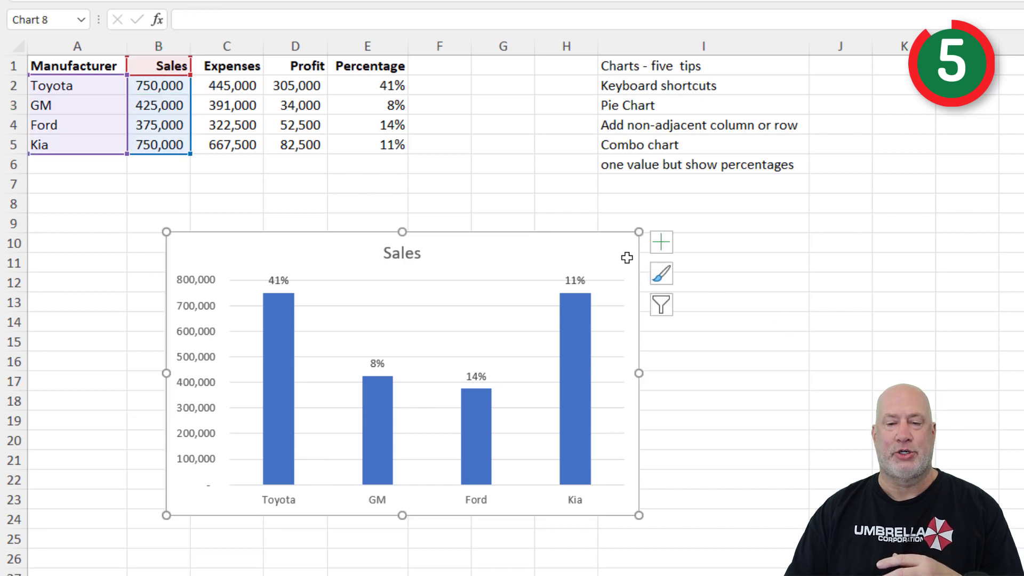
{"action": "left_click", "coordinate": [661, 242]}
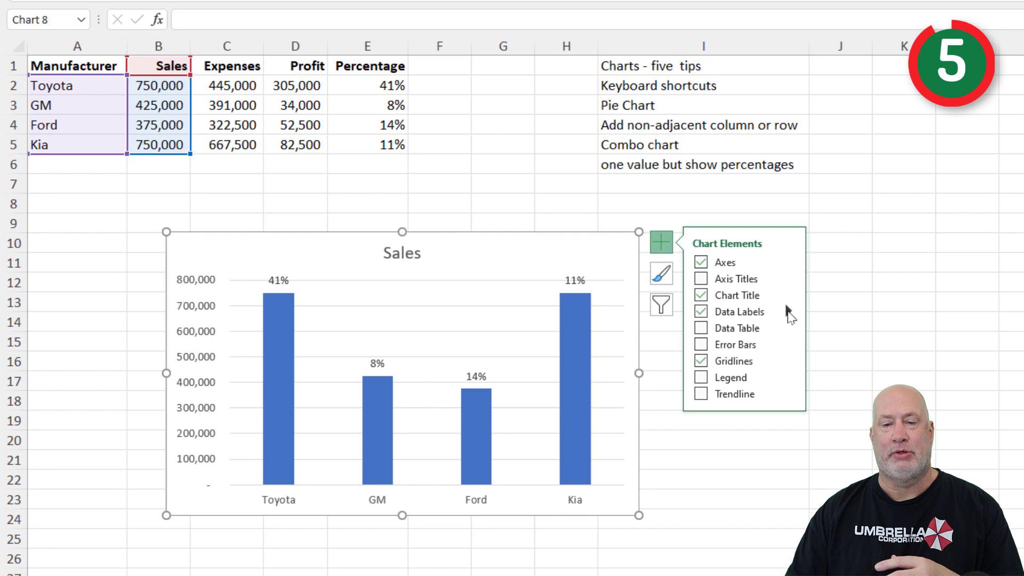
{"action": "left_click", "coordinate": [788, 312]}
{"action": "left_click", "coordinate": [832, 419]}
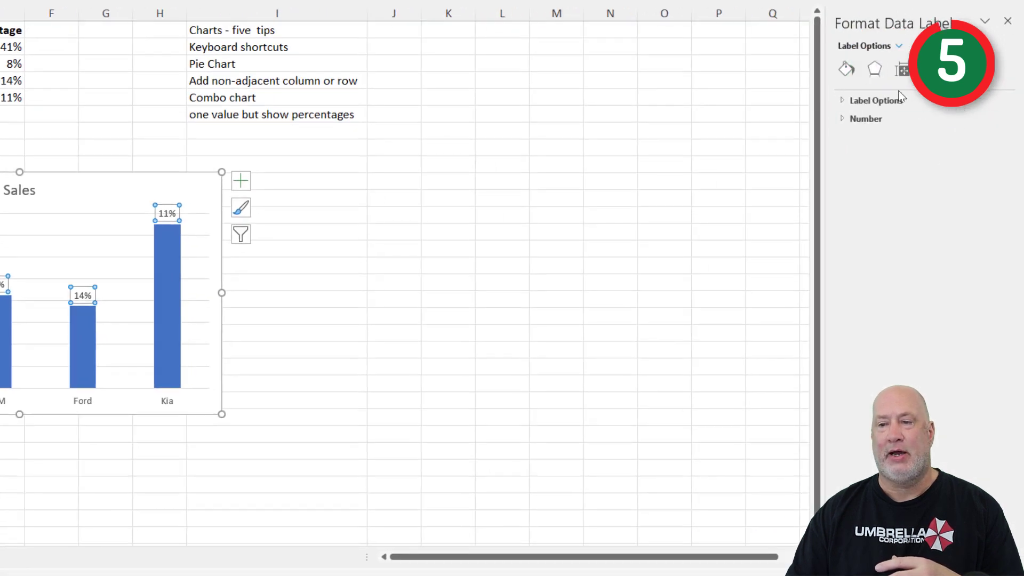
{"action": "left_click", "coordinate": [843, 101]}
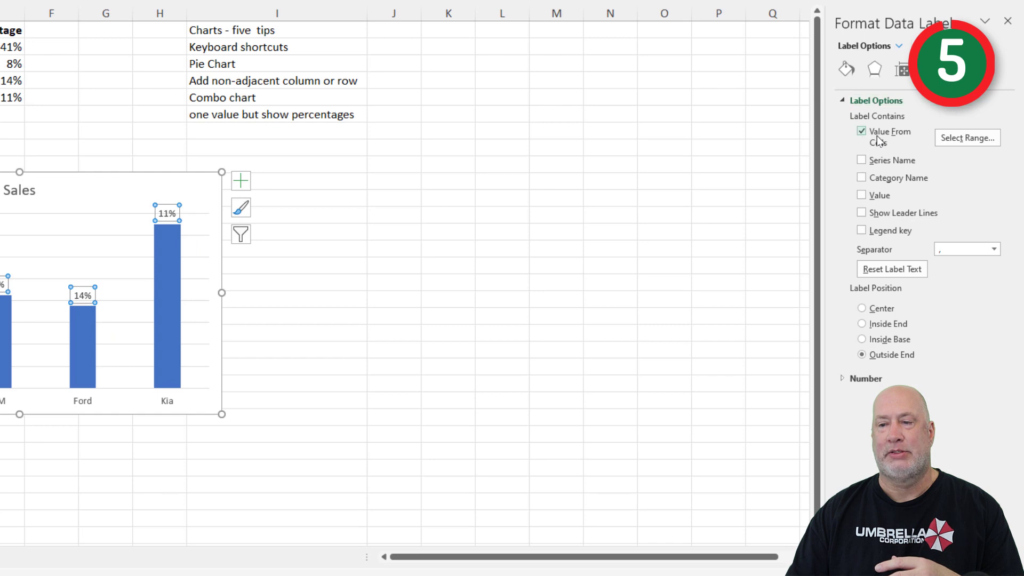